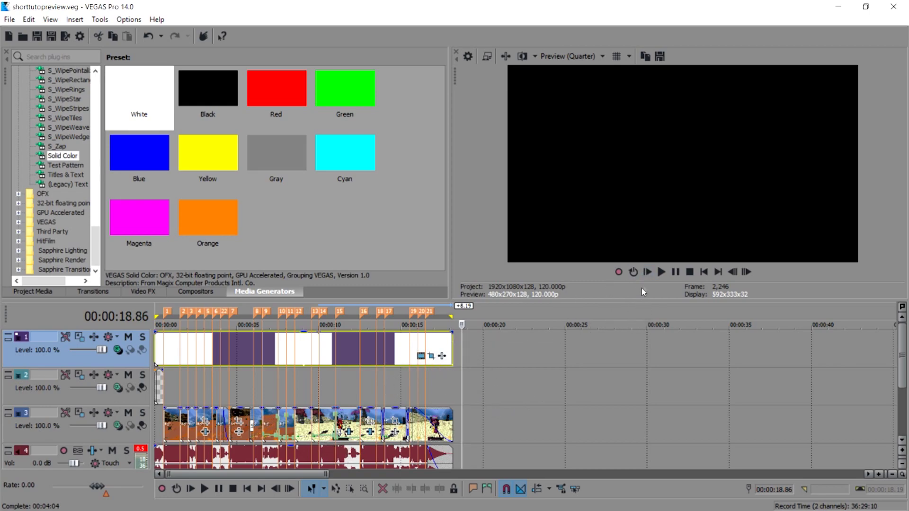
- Zoom the timeline to check the white flash clips lined up with the song markers
{"action": "scroll", "coordinate": [521, 379], "scroll_direction": "up", "scroll_amount": 2}
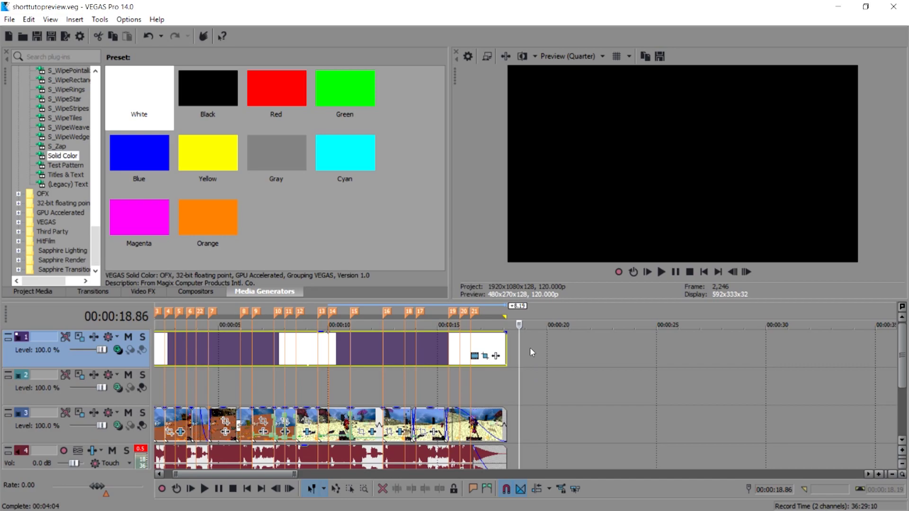
- Move the playhead past the end of the edit and show the Project Media list
{"action": "left_click", "coordinate": [548, 393]}
{"action": "scroll", "coordinate": [573, 408], "scroll_direction": "down", "scroll_amount": 1}
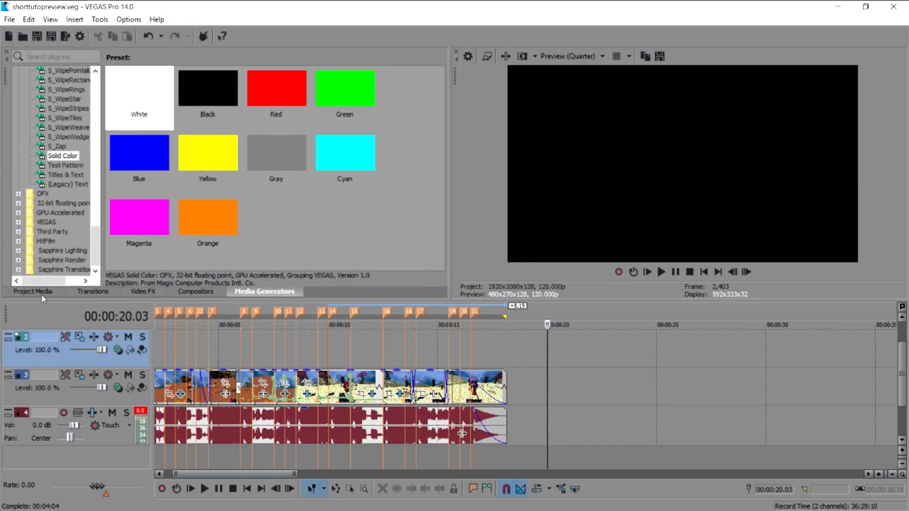
{"action": "left_click", "coordinate": [41, 292]}
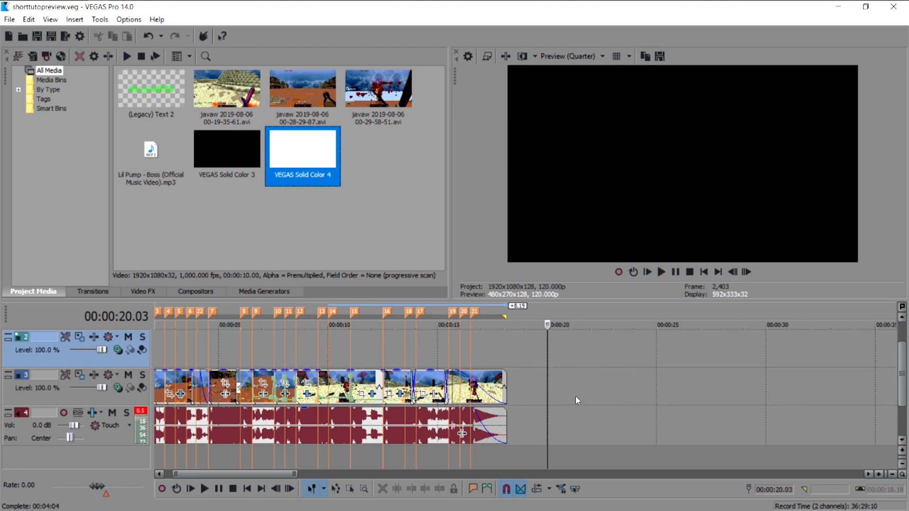
- Place a Black Solid Color clip on track 3 at 00:00:20
{"action": "left_click", "coordinate": [284, 293]}
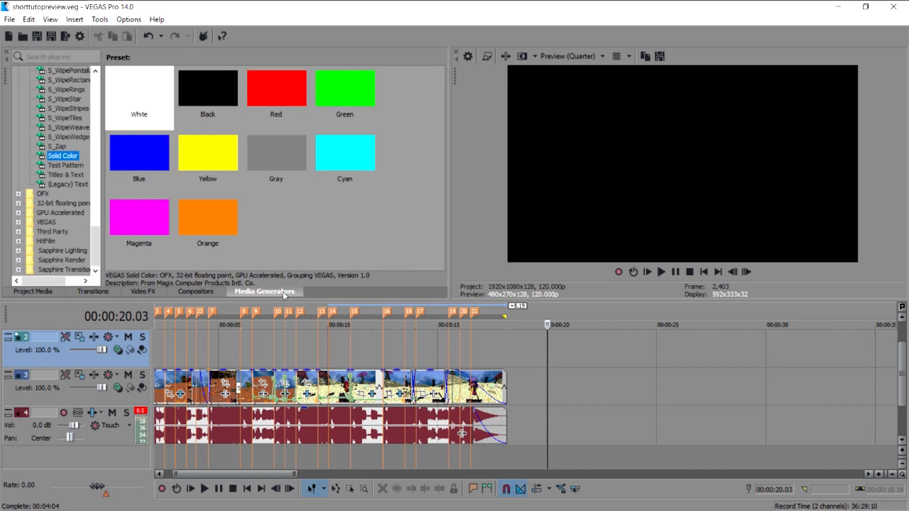
{"action": "left_click_drag", "start_coordinate": [208, 88], "coordinate": [563, 386]}
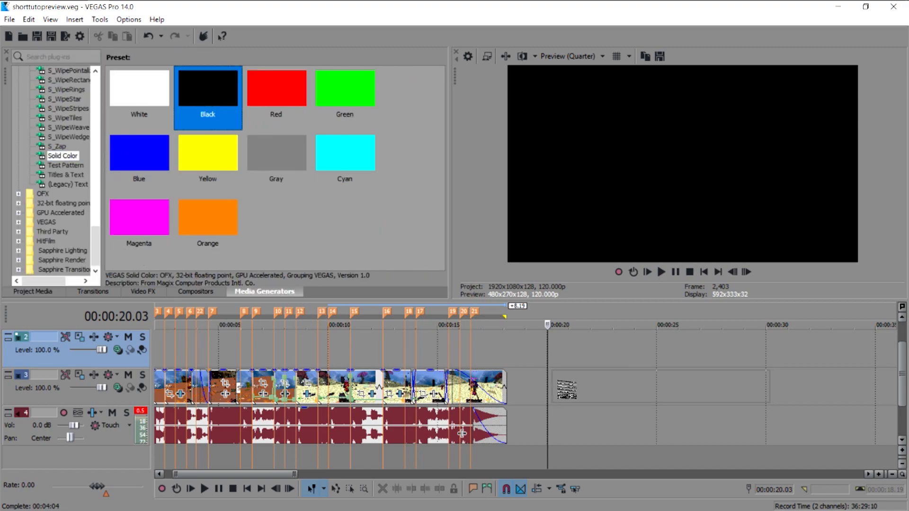
{"action": "left_click", "coordinate": [478, 64]}
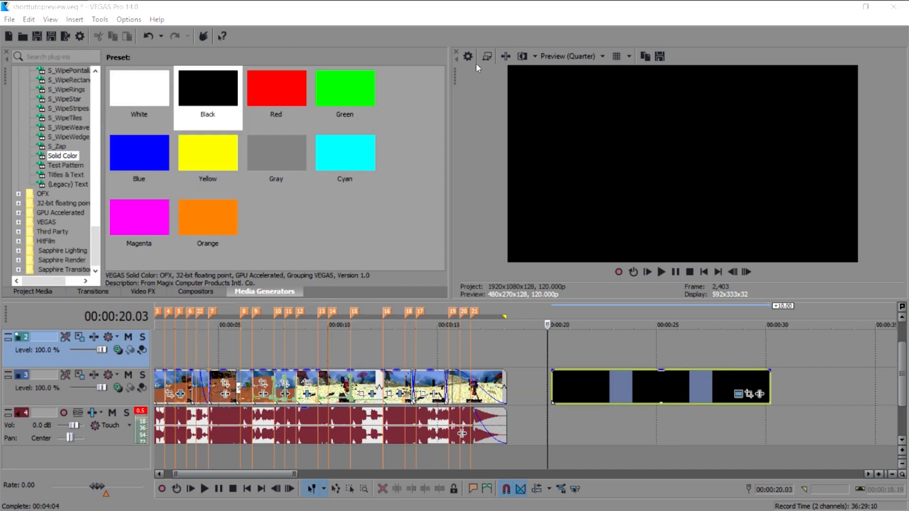
- Split the black clip twice at the edit point
{"action": "left_click", "coordinate": [555, 386]}
{"action": "left_click", "coordinate": [574, 390]}
{"action": "right_click", "coordinate": [574, 390]}
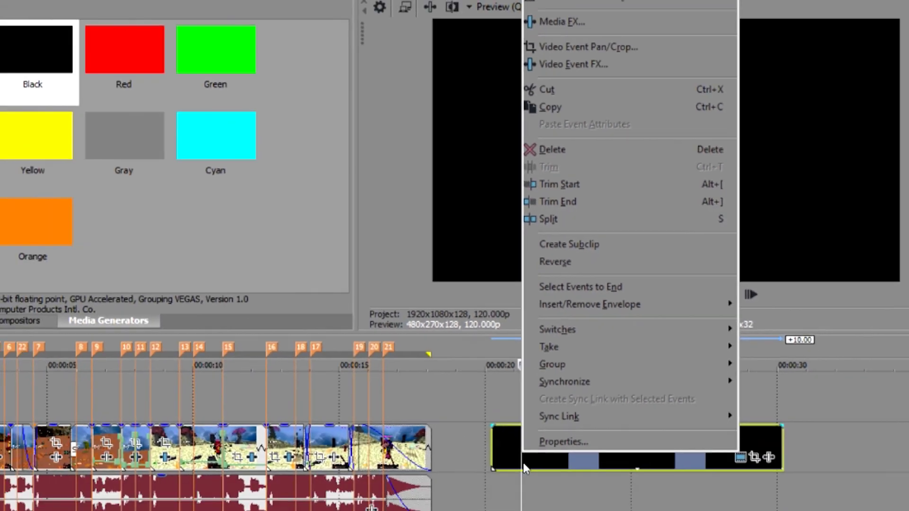
{"action": "left_click", "coordinate": [524, 466]}
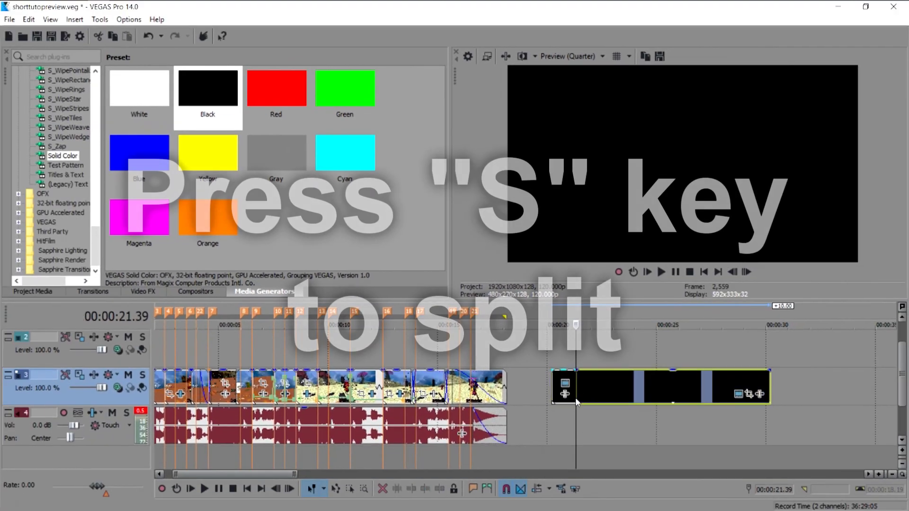
{"action": "key", "text": "s"}
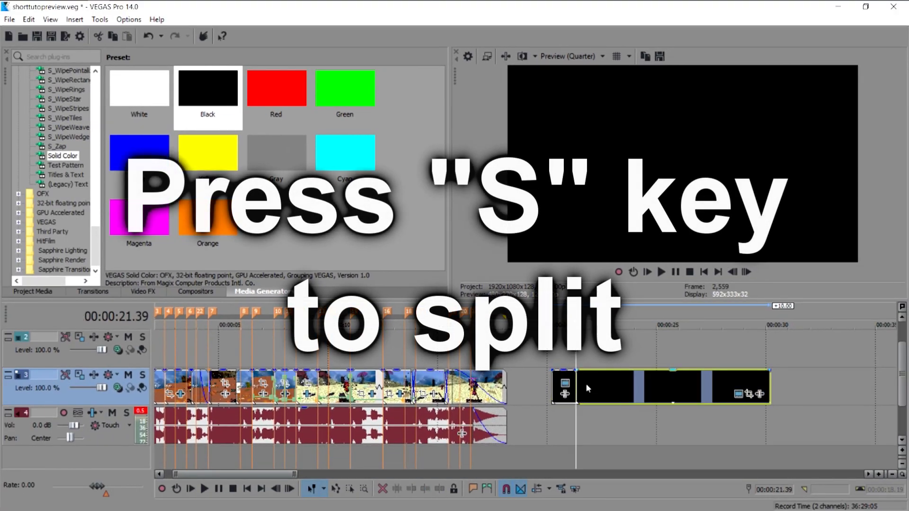
- Add a marker at 00:00:22.46, then delete marker 23
{"action": "left_click", "coordinate": [599, 362]}
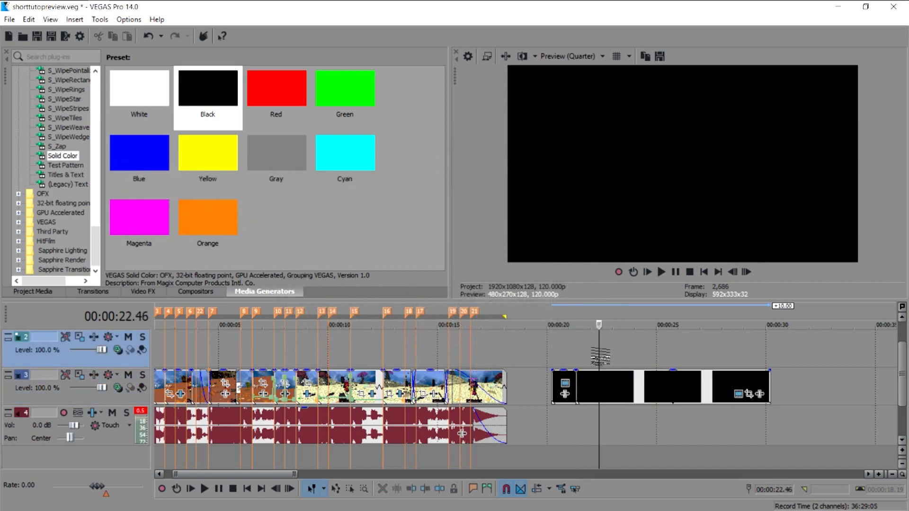
{"action": "key", "text": "m"}
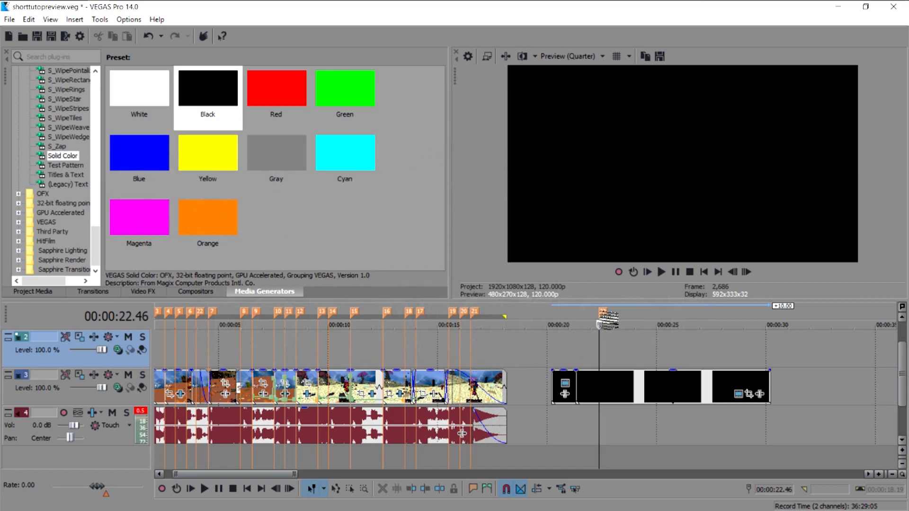
{"action": "right_click", "coordinate": [604, 313]}
{"action": "left_click", "coordinate": [621, 349]}
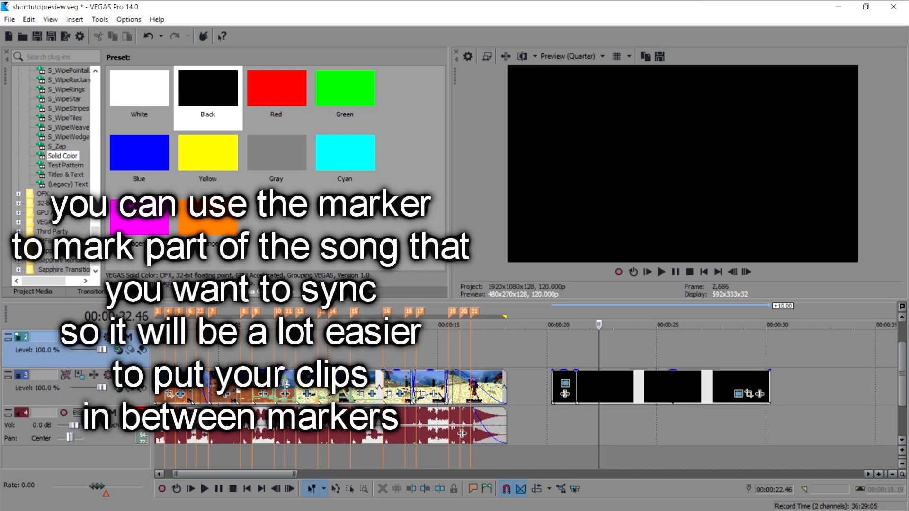
- Return to the start of the project and zoom into the timeline
{"action": "left_click", "coordinate": [576, 386]}
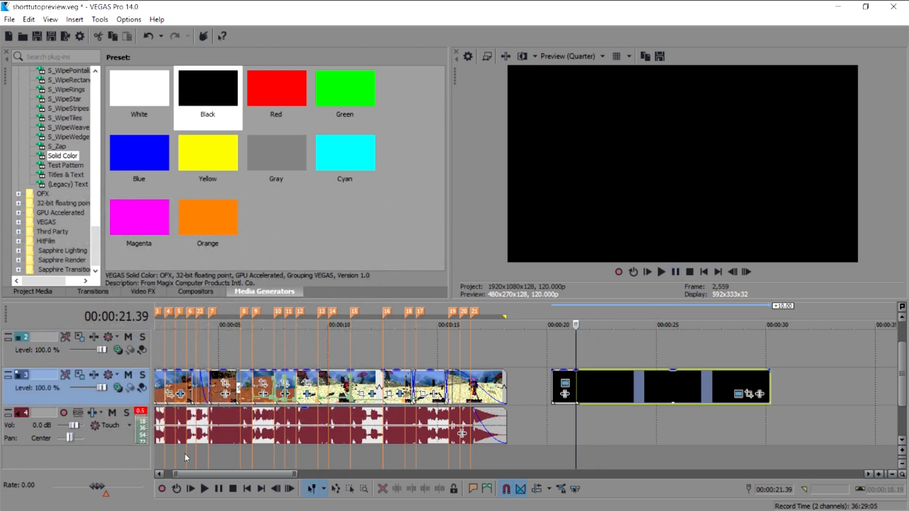
{"action": "left_click_drag", "start_coordinate": [198, 473], "coordinate": [190, 474]}
{"action": "left_click", "coordinate": [160, 390]}
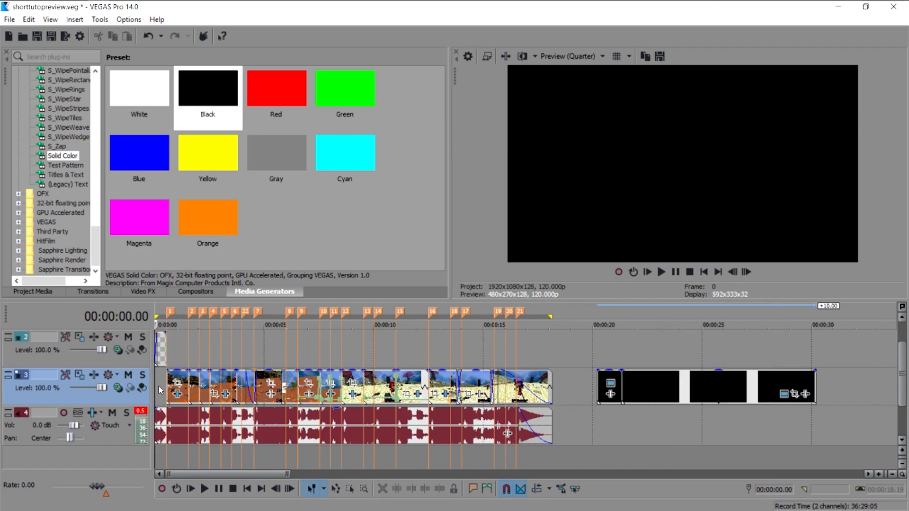
{"action": "scroll", "coordinate": [160, 389], "scroll_direction": "up", "scroll_amount": 5}
- Step five frames into the intro and open the green text clip's Event FX
{"action": "left_click", "coordinate": [747, 272]}
{"action": "left_click", "coordinate": [746, 272]}
{"action": "left_click", "coordinate": [747, 272]}
{"action": "left_click", "coordinate": [747, 272]}
{"action": "left_click", "coordinate": [747, 272]}
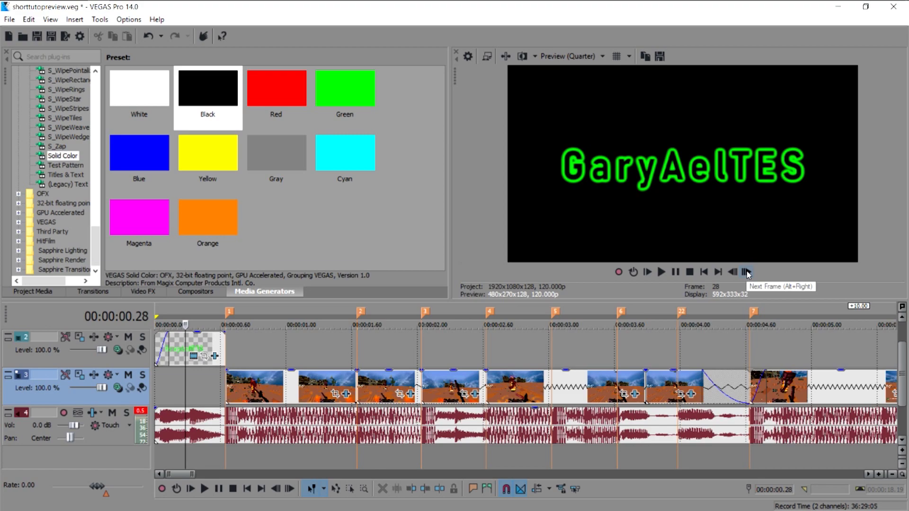
{"action": "left_click", "coordinate": [219, 358]}
{"action": "left_click", "coordinate": [217, 357]}
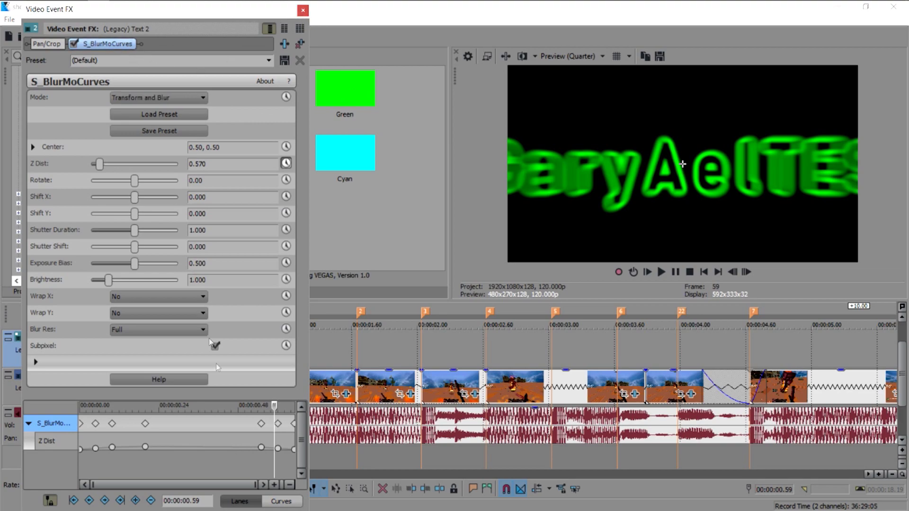
- Start Z Dist at 0.250 on the first frame and enable Sync Cursor
{"action": "left_click", "coordinate": [82, 424]}
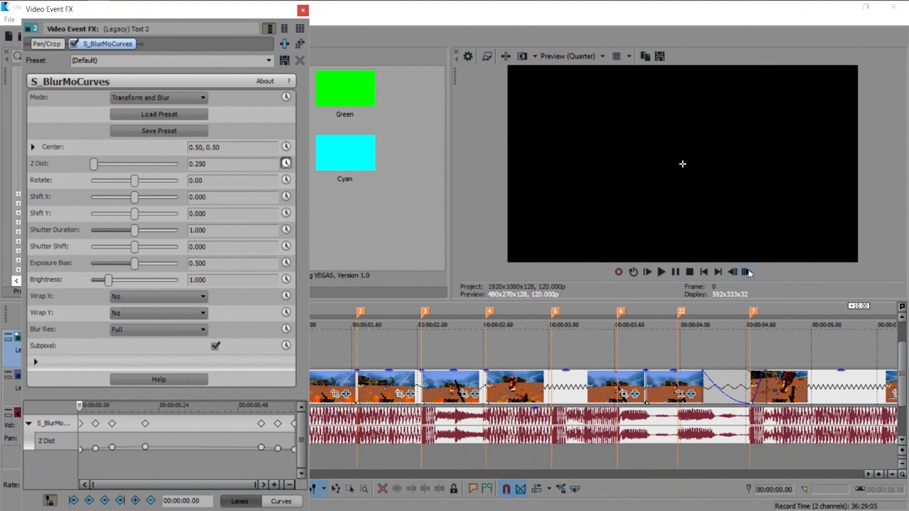
{"action": "left_click", "coordinate": [747, 272]}
{"action": "left_click", "coordinate": [747, 272]}
{"action": "left_click", "coordinate": [747, 273]}
{"action": "left_click", "coordinate": [747, 272]}
{"action": "left_click", "coordinate": [747, 273]}
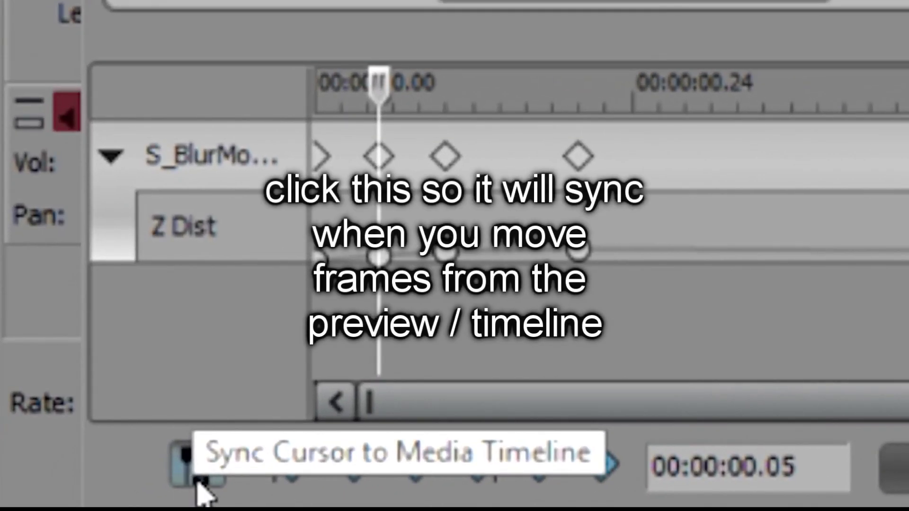
{"action": "left_click", "coordinate": [201, 473]}
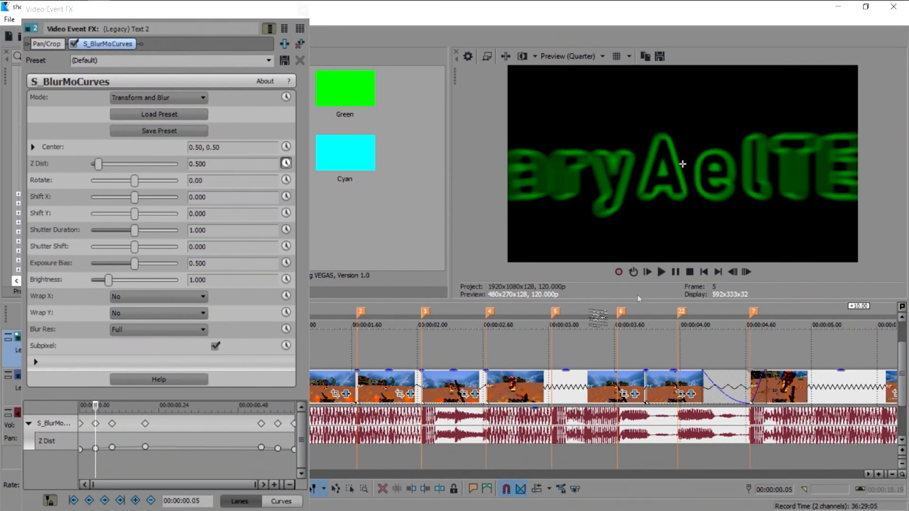
- Step through the frames, raising Z Dist to 1.000 by frame 20
{"action": "left_click", "coordinate": [752, 276]}
{"action": "left_click", "coordinate": [752, 276]}
{"action": "left_click", "coordinate": [752, 276]}
{"action": "left_click", "coordinate": [751, 276]}
{"action": "left_click", "coordinate": [752, 275]}
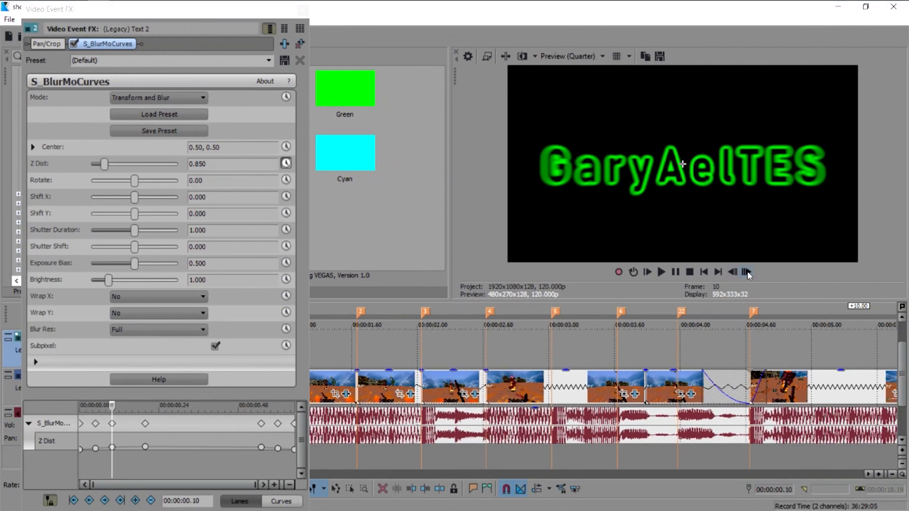
{"action": "left_click", "coordinate": [748, 273]}
{"action": "left_click", "coordinate": [747, 272]}
{"action": "left_click", "coordinate": [747, 272]}
{"action": "left_click", "coordinate": [748, 273]}
{"action": "left_click", "coordinate": [748, 273]}
{"action": "left_click", "coordinate": [748, 273]}
{"action": "left_click", "coordinate": [747, 273]}
{"action": "left_click", "coordinate": [747, 273]}
{"action": "left_click", "coordinate": [748, 273]}
{"action": "left_click", "coordinate": [748, 273]}
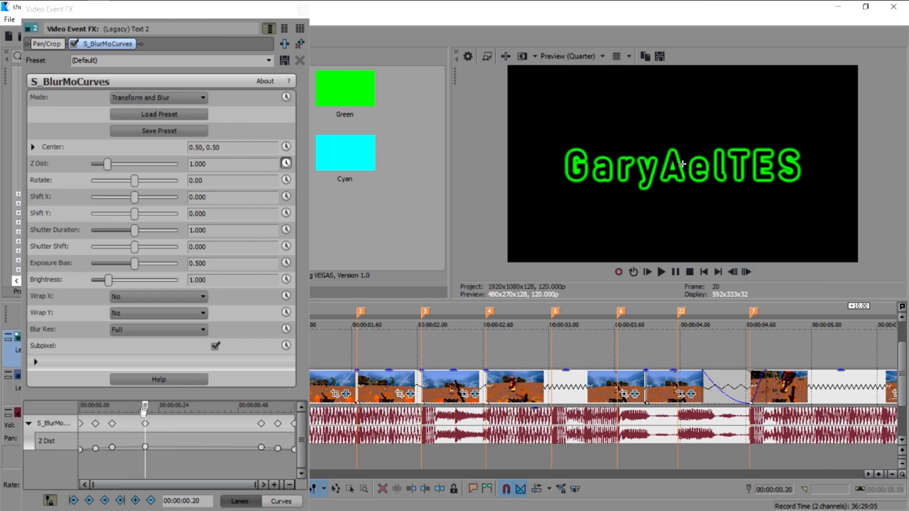
- Jump to frame 65 near the clip's end and step a few frames back
{"action": "left_click_drag", "start_coordinate": [146, 405], "coordinate": [295, 406]}
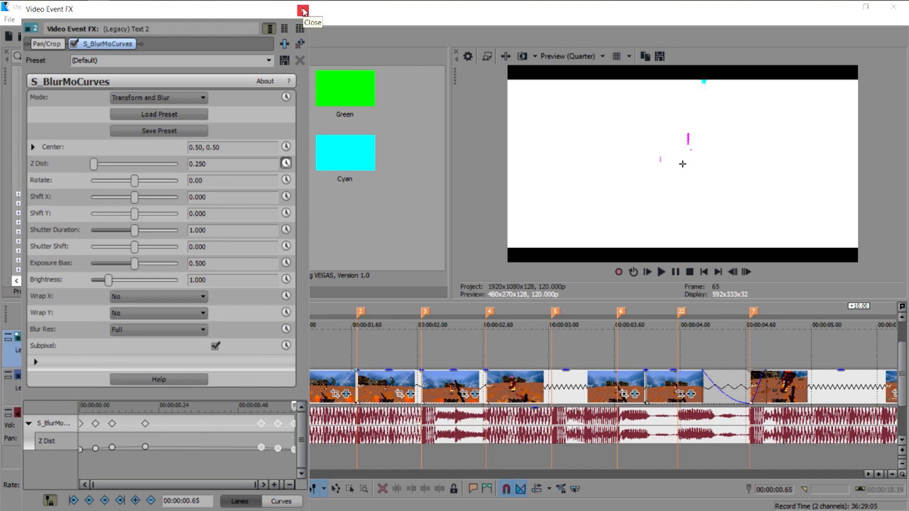
{"action": "left_click", "coordinate": [734, 273]}
{"action": "left_click", "coordinate": [741, 273]}
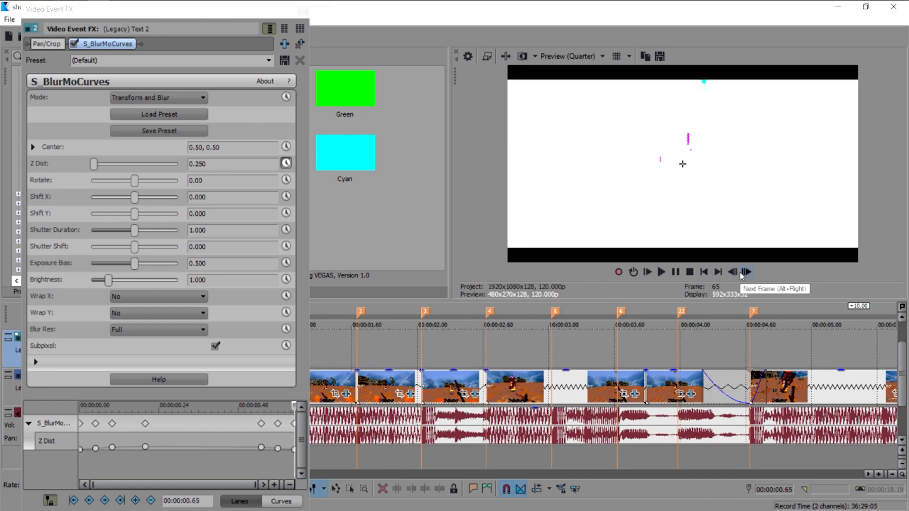
{"action": "left_click", "coordinate": [733, 273]}
{"action": "left_click", "coordinate": [733, 272]}
{"action": "left_click", "coordinate": [732, 273]}
{"action": "left_click", "coordinate": [733, 272]}
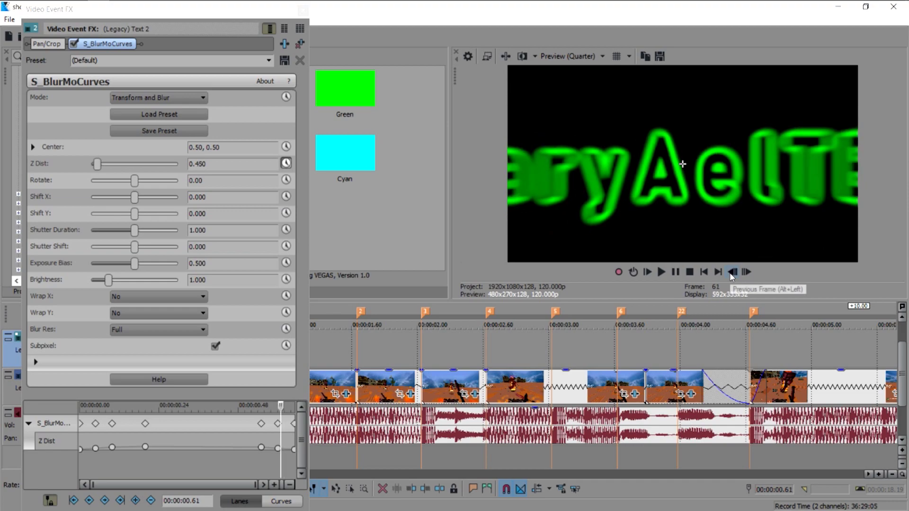
- From the effect's end, step back to frame 50 setting zoom-out Z Dist keyframes
{"action": "left_click", "coordinate": [287, 410]}
{"action": "left_click", "coordinate": [733, 272]}
{"action": "left_click", "coordinate": [734, 272]}
{"action": "left_click", "coordinate": [733, 271]}
{"action": "left_click", "coordinate": [734, 272]}
{"action": "left_click", "coordinate": [733, 272]}
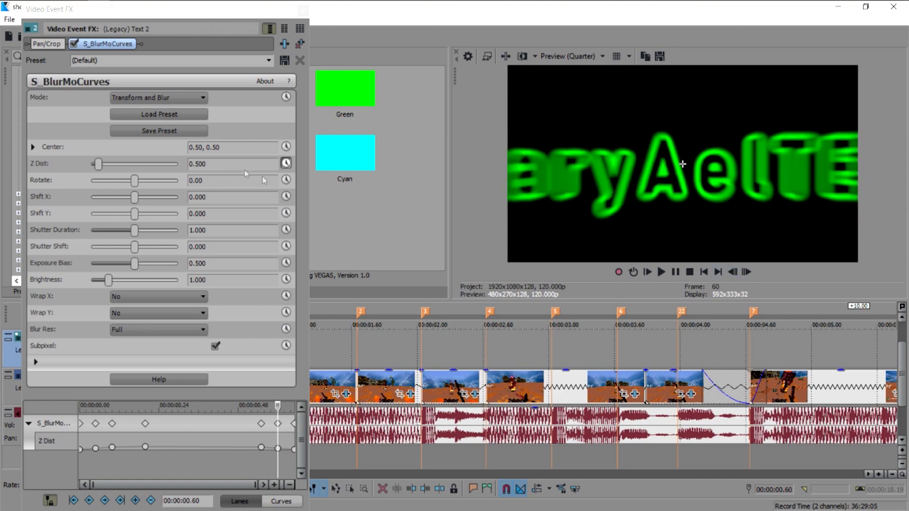
{"action": "left_click", "coordinate": [733, 274]}
{"action": "left_click", "coordinate": [733, 274]}
{"action": "left_click", "coordinate": [733, 274]}
{"action": "left_click", "coordinate": [733, 274]}
{"action": "left_click", "coordinate": [733, 273]}
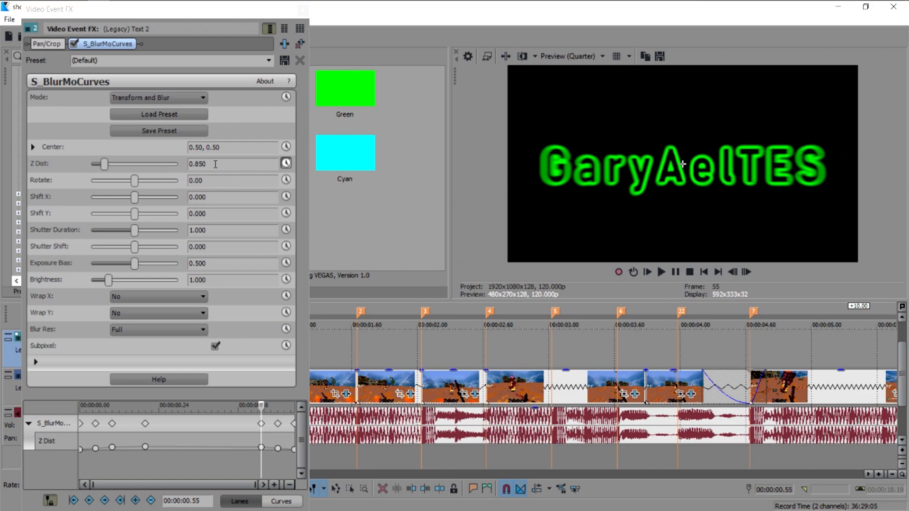
{"action": "left_click", "coordinate": [733, 271]}
{"action": "left_click", "coordinate": [733, 272]}
{"action": "left_click", "coordinate": [733, 272]}
{"action": "left_click", "coordinate": [733, 272]}
{"action": "left_click", "coordinate": [733, 272]}
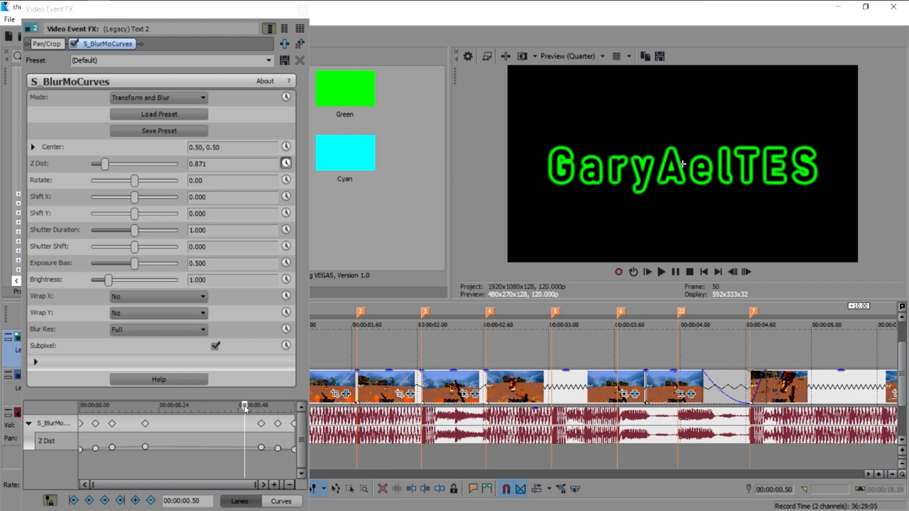
- Adjust the 0.28–0.48 keyframe range and close Video Event FX
{"action": "left_click_drag", "start_coordinate": [245, 410], "coordinate": [148, 429]}
{"action": "left_click_drag", "start_coordinate": [243, 428], "coordinate": [215, 407]}
{"action": "left_click", "coordinate": [303, 10]}
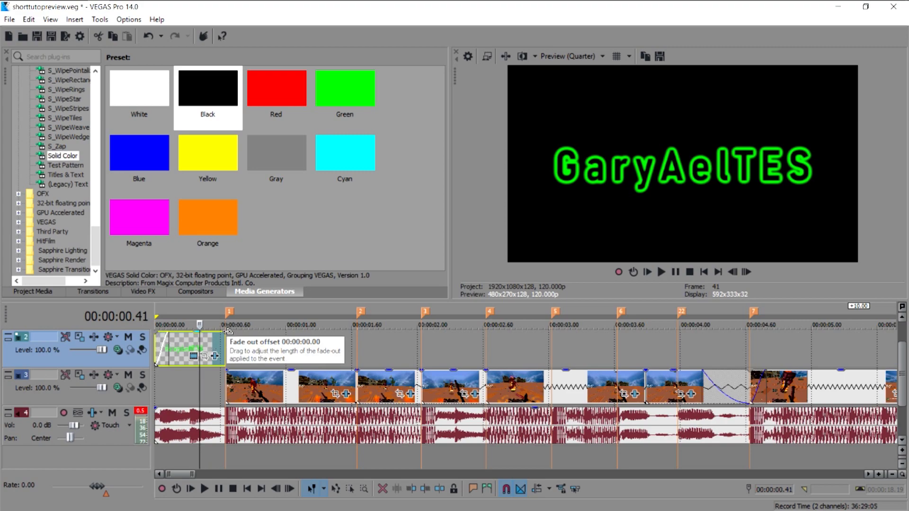
- Give the text clip's fade a smooth curve
{"action": "mouse_move", "coordinate": [228, 331]}
{"action": "left_mouse_down"}
{"action": "mouse_move", "coordinate": [200, 333]}
{"action": "mouse_move", "coordinate": [227, 334]}
{"action": "left_mouse_up"}
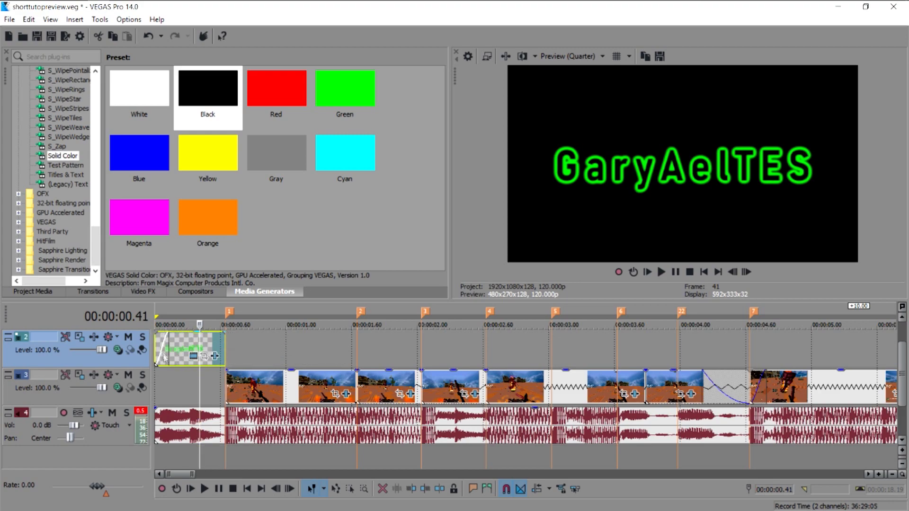
{"action": "right_click", "coordinate": [167, 346]}
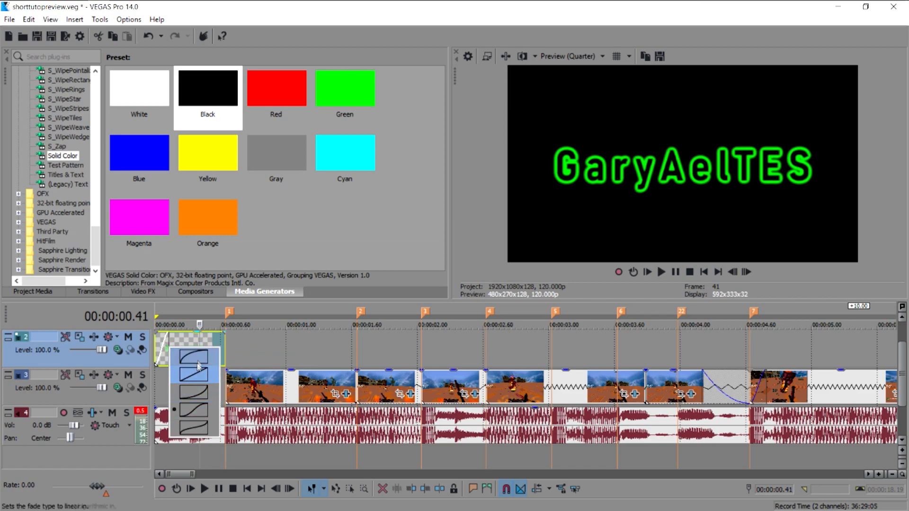
{"action": "left_click", "coordinate": [194, 392]}
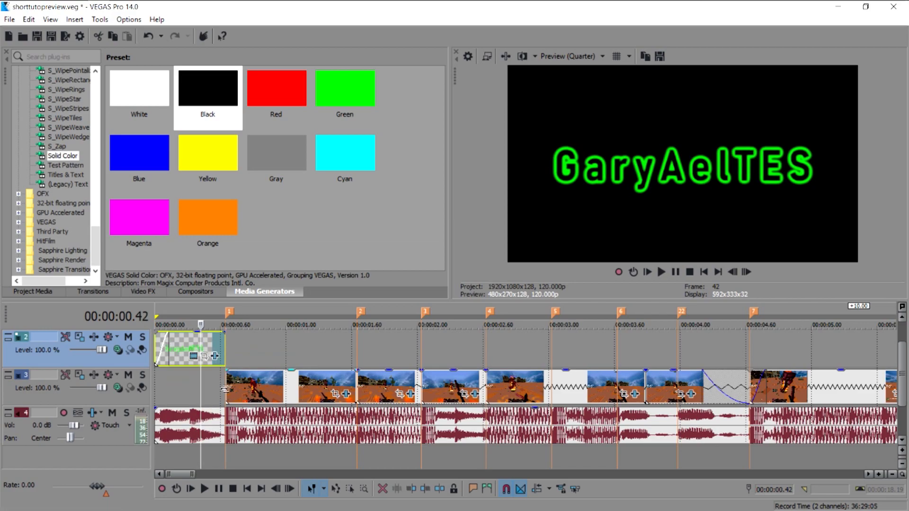
- Zoom in just after the text and open the flash clip's effects chain
{"action": "left_click", "coordinate": [217, 401]}
{"action": "scroll", "coordinate": [246, 382], "scroll_direction": "up", "scroll_amount": 3}
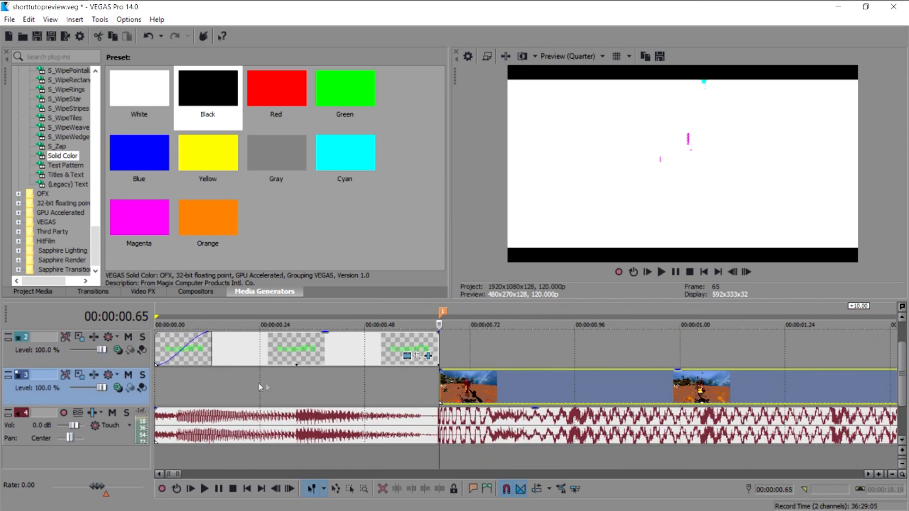
{"action": "scroll", "coordinate": [482, 404], "scroll_direction": "up", "scroll_amount": 3}
{"action": "left_click", "coordinate": [574, 394]}
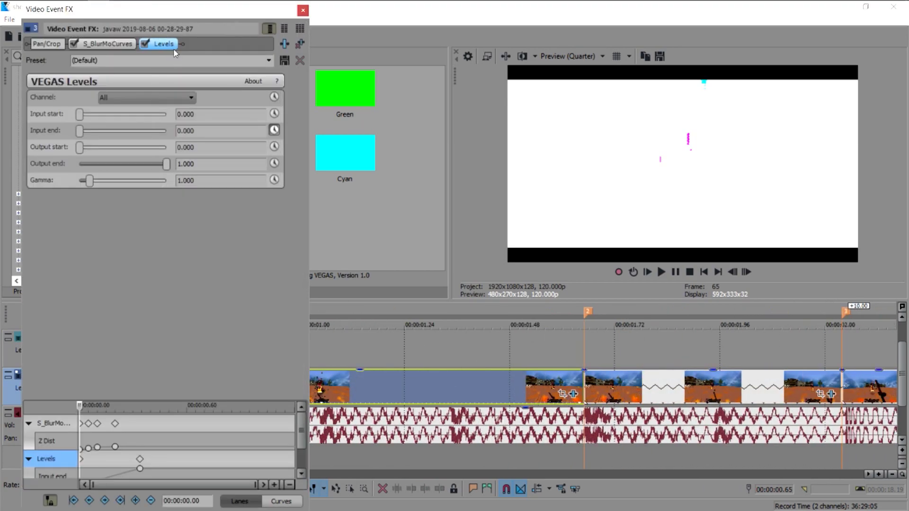
- Review the S_BlurMoCurves keyframes up to 0.20 s, then Levels at the clip start
{"action": "left_click", "coordinate": [117, 44]}
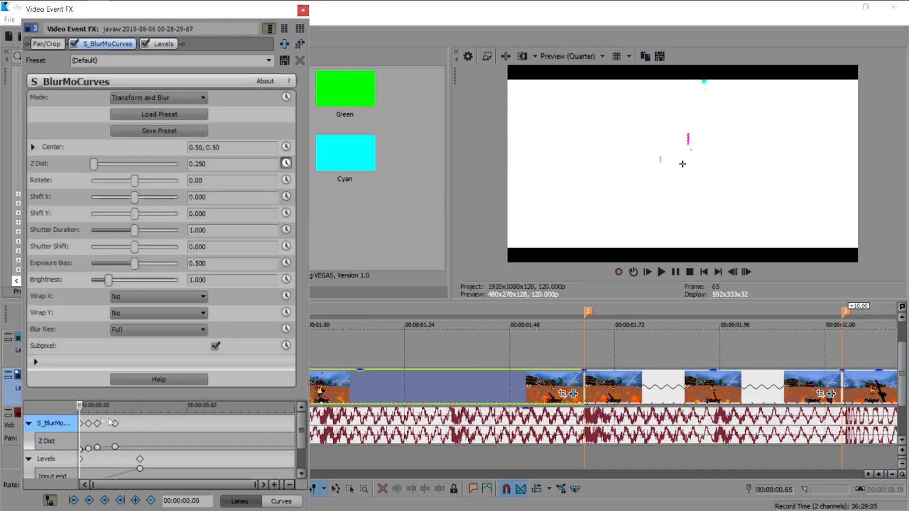
{"action": "mouse_move", "coordinate": [80, 409]}
{"action": "left_mouse_down"}
{"action": "mouse_move", "coordinate": [116, 407]}
{"action": "mouse_move", "coordinate": [79, 406]}
{"action": "left_mouse_up"}
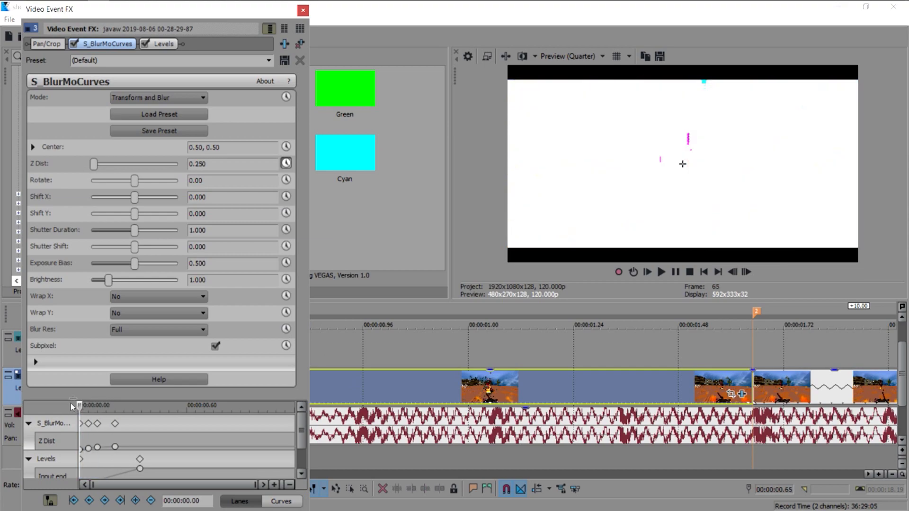
{"action": "left_click", "coordinate": [166, 45]}
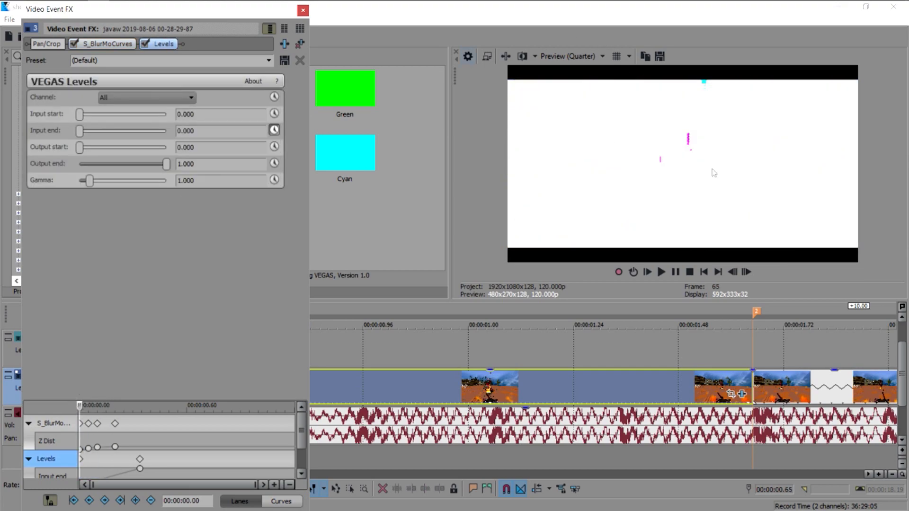
- Step five frames to watch Levels Input end rise, then show the Video FX list
{"action": "left_click", "coordinate": [751, 276]}
{"action": "left_click", "coordinate": [751, 275]}
{"action": "left_click", "coordinate": [751, 276]}
{"action": "left_click", "coordinate": [751, 276]}
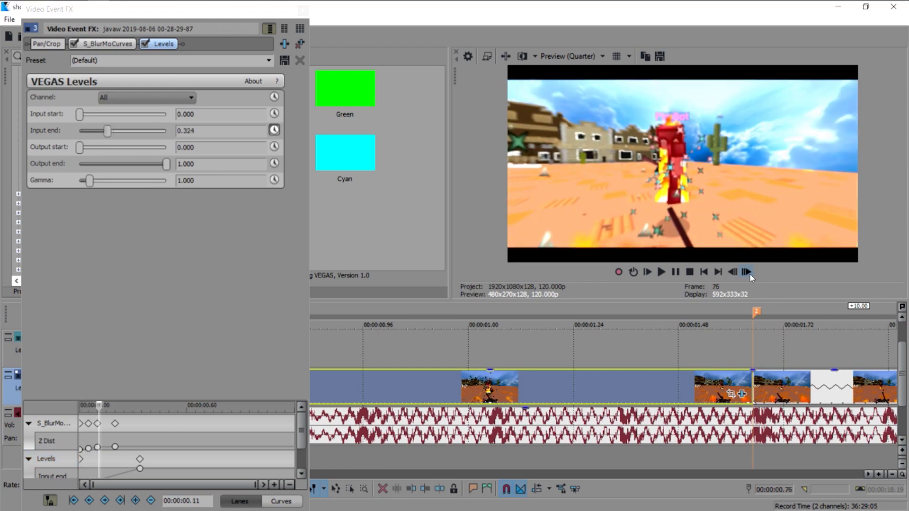
{"action": "left_click", "coordinate": [751, 275]}
{"action": "left_click", "coordinate": [751, 275]}
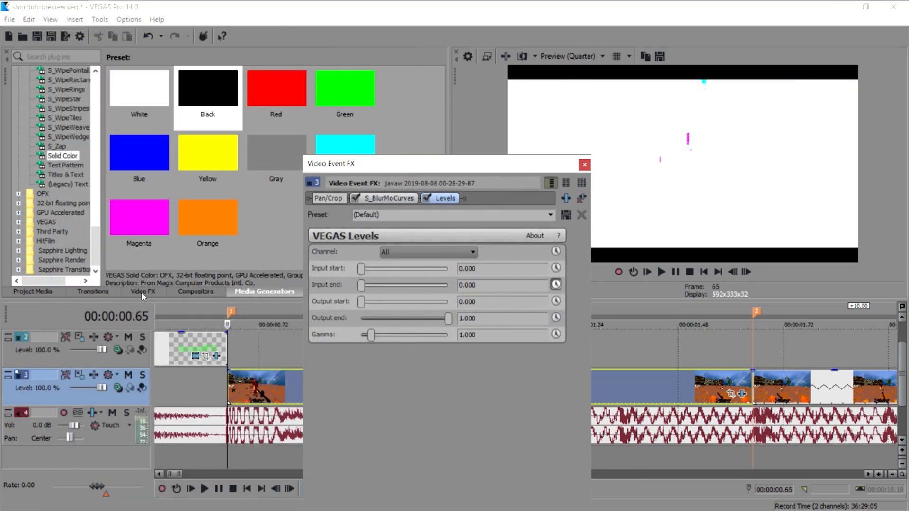
{"action": "left_click", "coordinate": [142, 292]}
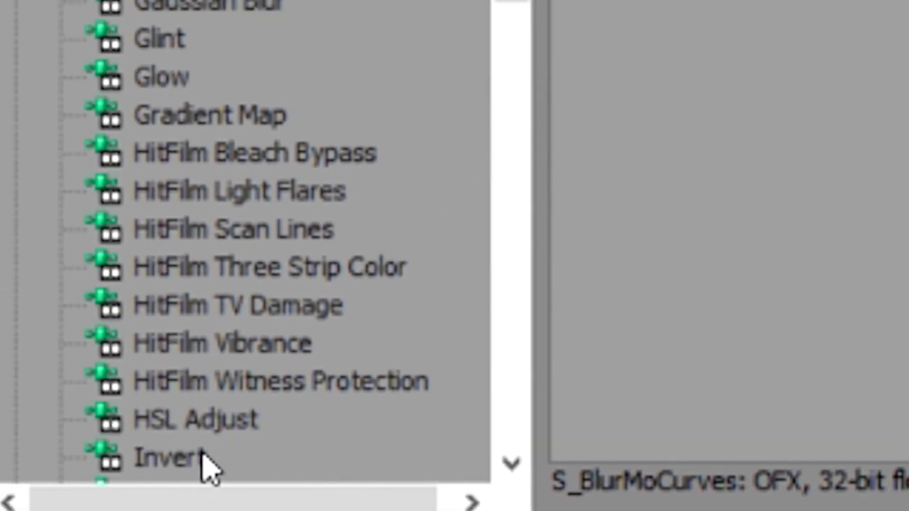
- Apply Levels and keyframe Input end from 0.000 to 1.000 over about 0.35 seconds
{"action": "scroll", "coordinate": [154, 237], "scroll_direction": "down", "scroll_amount": 1}
{"action": "left_click", "coordinate": [170, 458]}
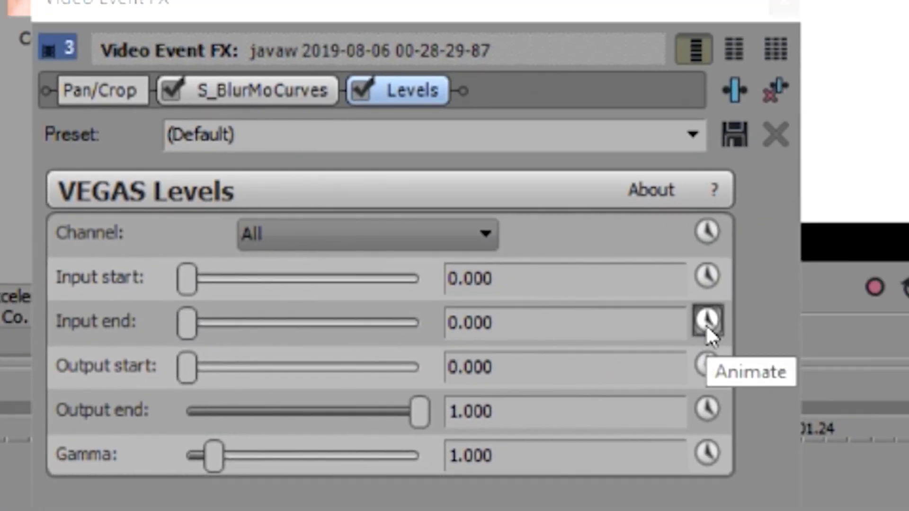
{"action": "left_click", "coordinate": [706, 322]}
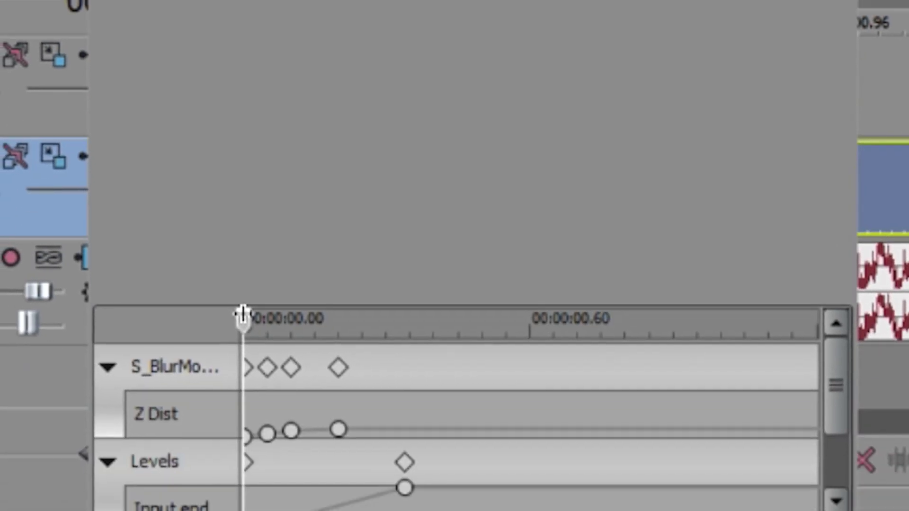
{"action": "left_click_drag", "start_coordinate": [247, 316], "coordinate": [406, 334]}
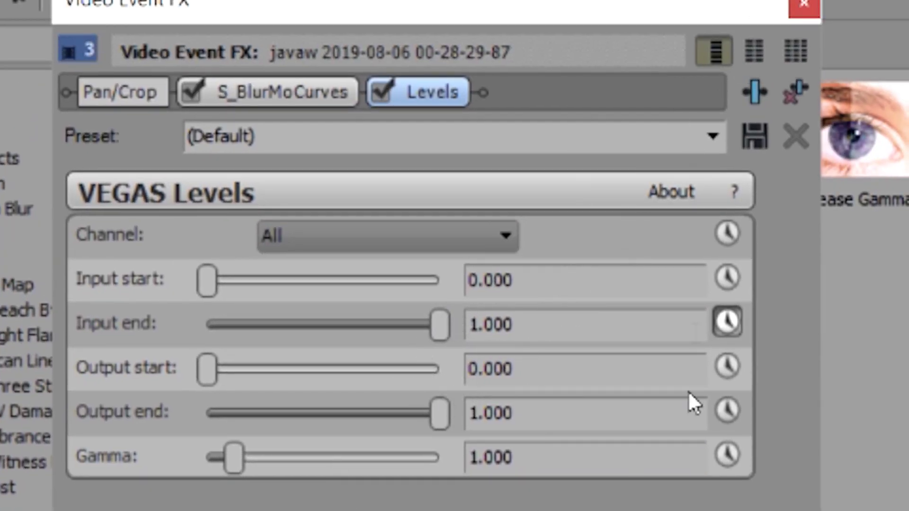
- Close the effects window and preview the white flash around 00:00:01.57
{"action": "left_click", "coordinate": [805, 9]}
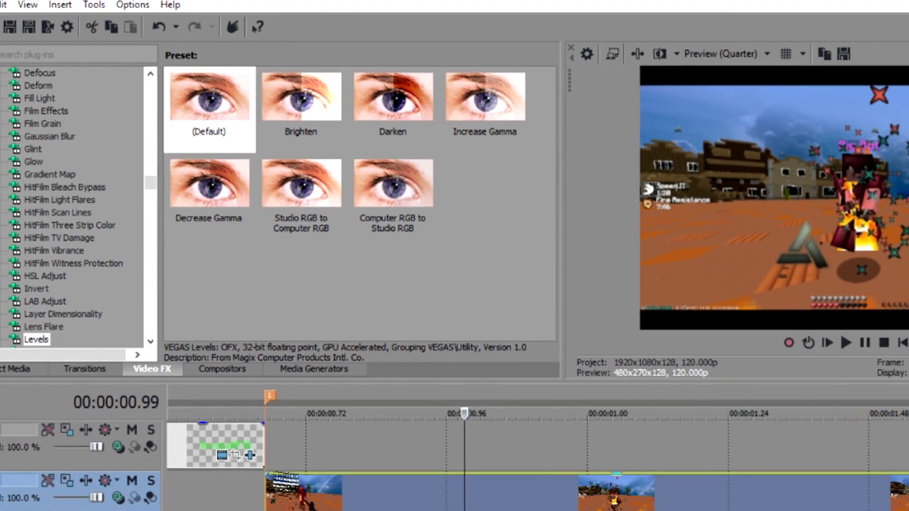
{"action": "scroll", "coordinate": [669, 354], "scroll_direction": "right", "scroll_amount": 5}
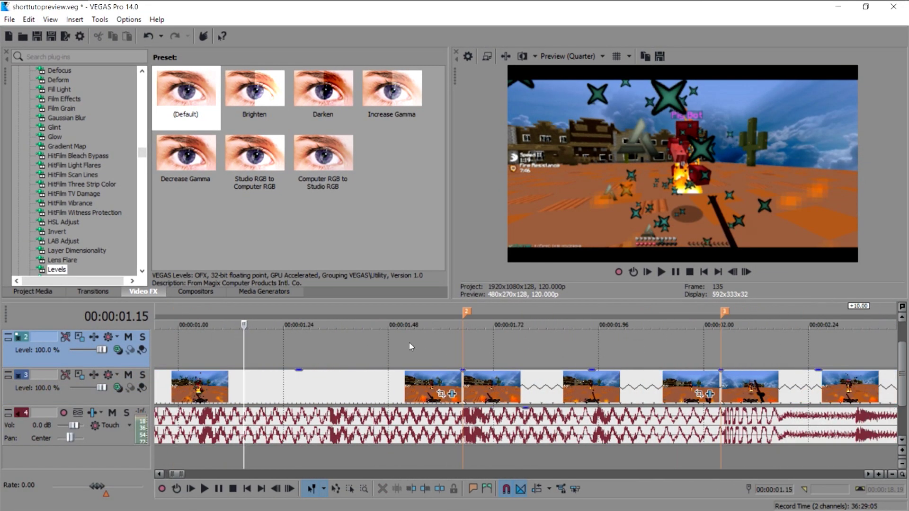
{"action": "left_click", "coordinate": [427, 353]}
{"action": "left_click", "coordinate": [747, 272]}
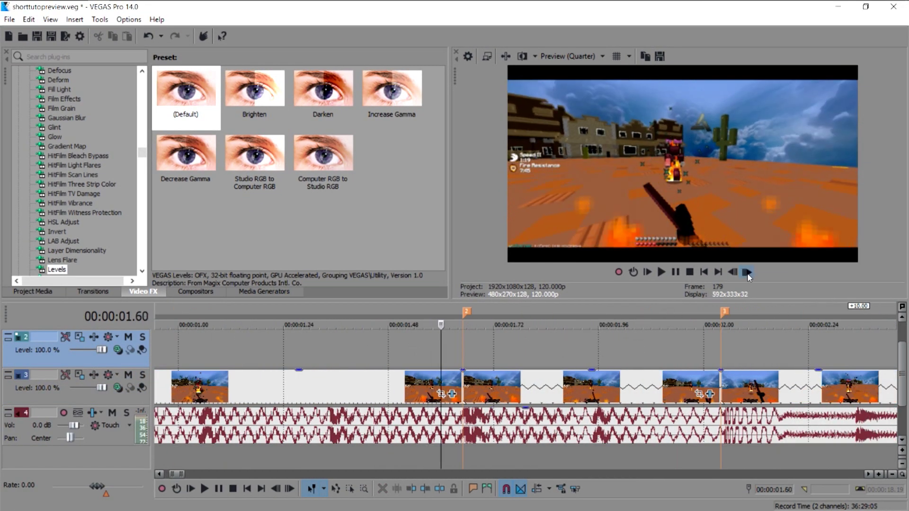
{"action": "left_click", "coordinate": [516, 325]}
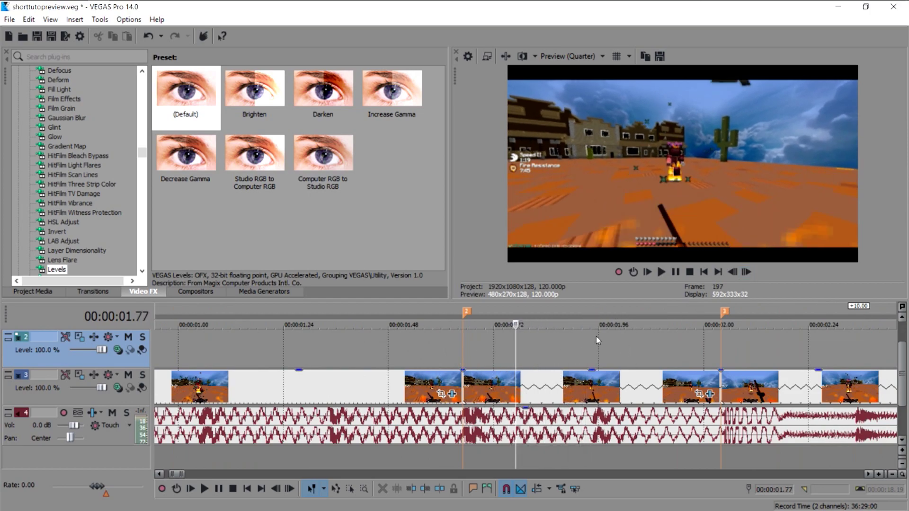
{"action": "scroll", "coordinate": [615, 350], "scroll_direction": "down", "scroll_amount": 10}
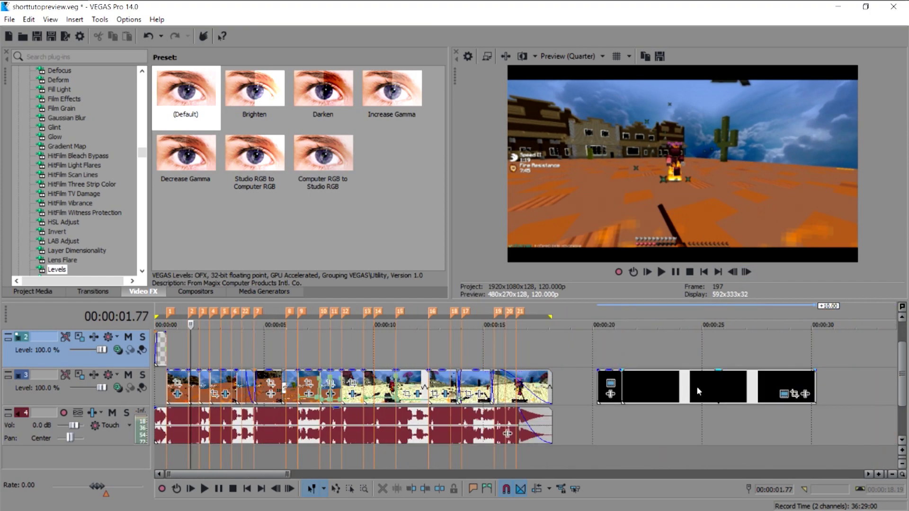
- Split the ending black clip at 00:00:29.24
{"action": "left_click", "coordinate": [697, 386]}
{"action": "left_click", "coordinate": [807, 383]}
{"action": "left_click", "coordinate": [794, 382]}
{"action": "key", "text": "s"}
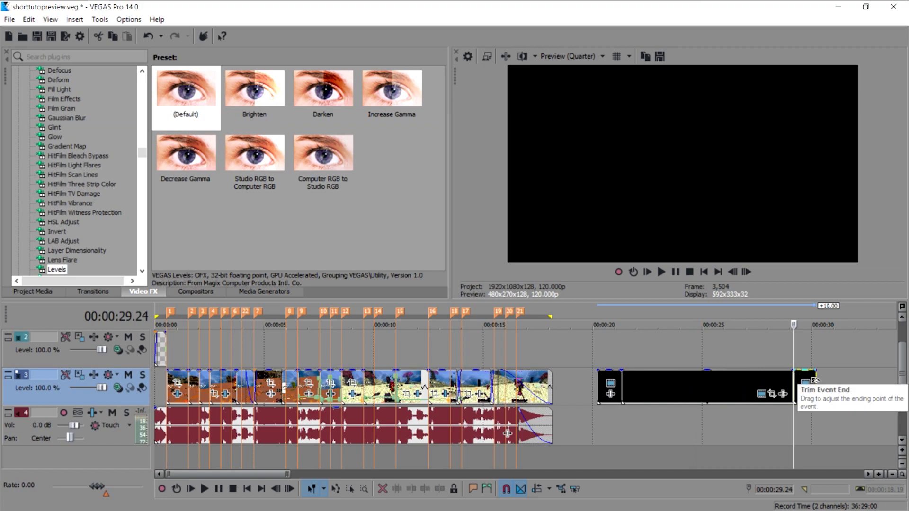
- Ctrl-drag the end of the piece after the split to time-compress it shorter
{"action": "scroll", "coordinate": [814, 380], "scroll_direction": "up", "scroll_amount": 5}
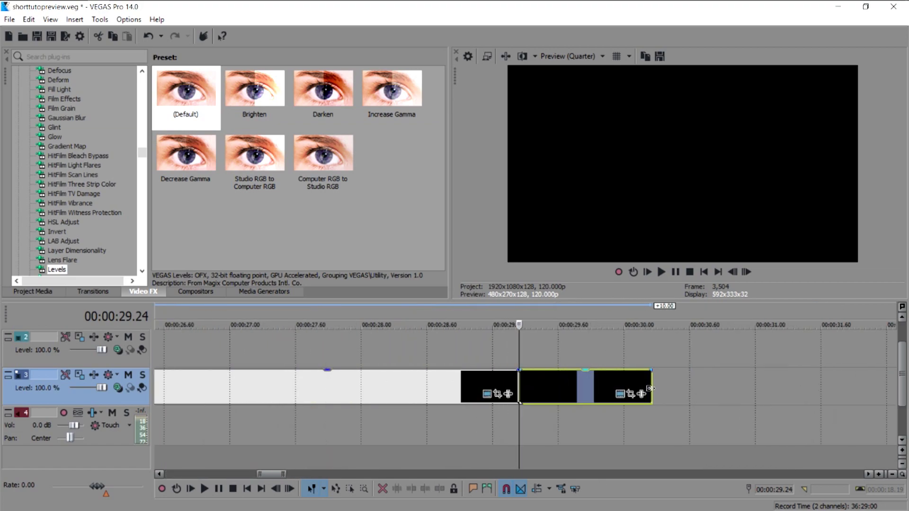
{"action": "key", "text": "ctrl"}
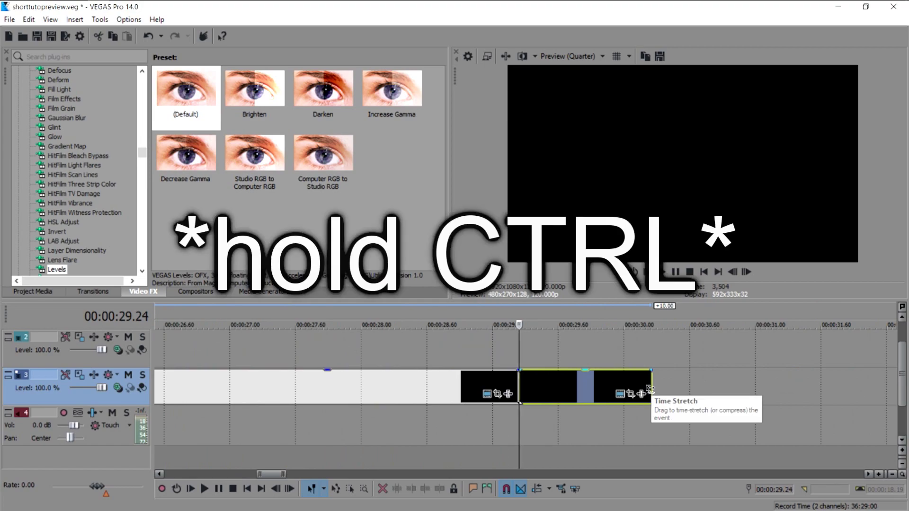
{"action": "left_click_drag", "start_coordinate": [650, 389], "coordinate": [763, 390]}
- Confirm the stretched black clip's Properties show a 0.542 playback rate, then return near 00:00:01.10
{"action": "scroll", "coordinate": [653, 399], "scroll_direction": "down", "scroll_amount": 5}
{"action": "right_click", "coordinate": [541, 386]}
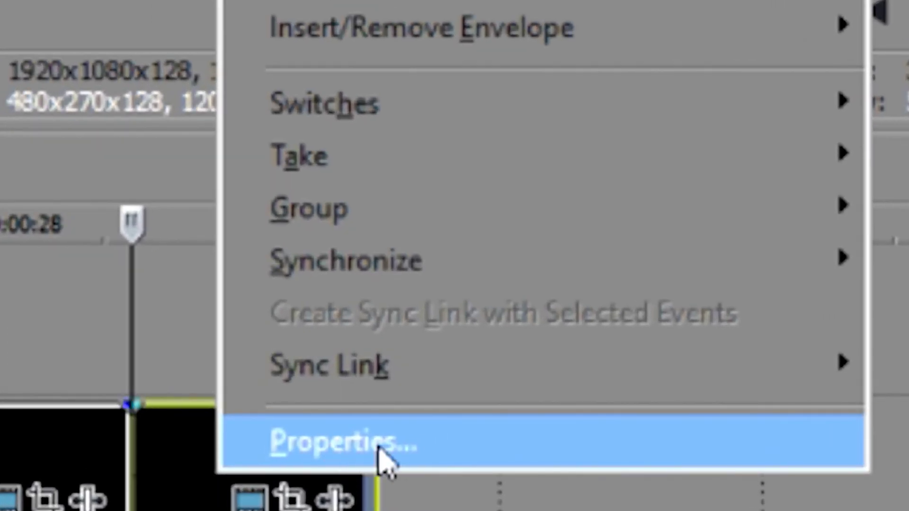
{"action": "left_click", "coordinate": [410, 460]}
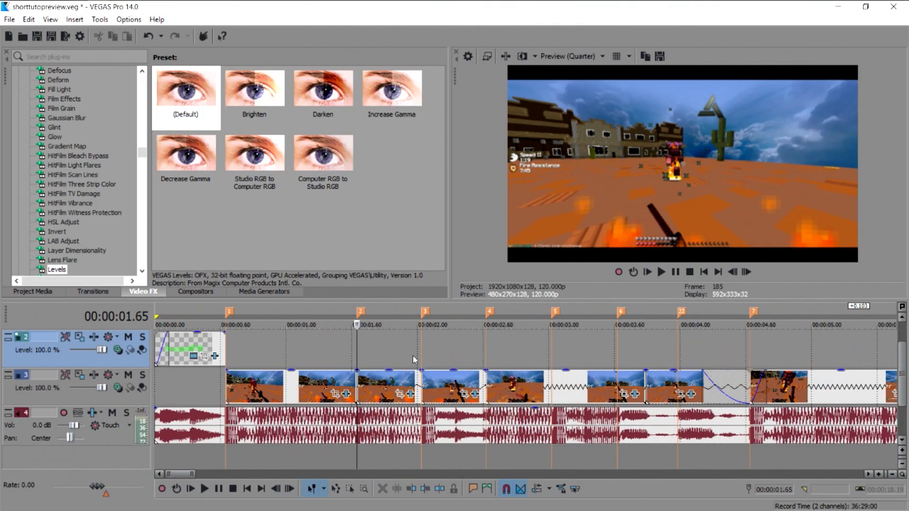
{"action": "left_click", "coordinate": [413, 361]}
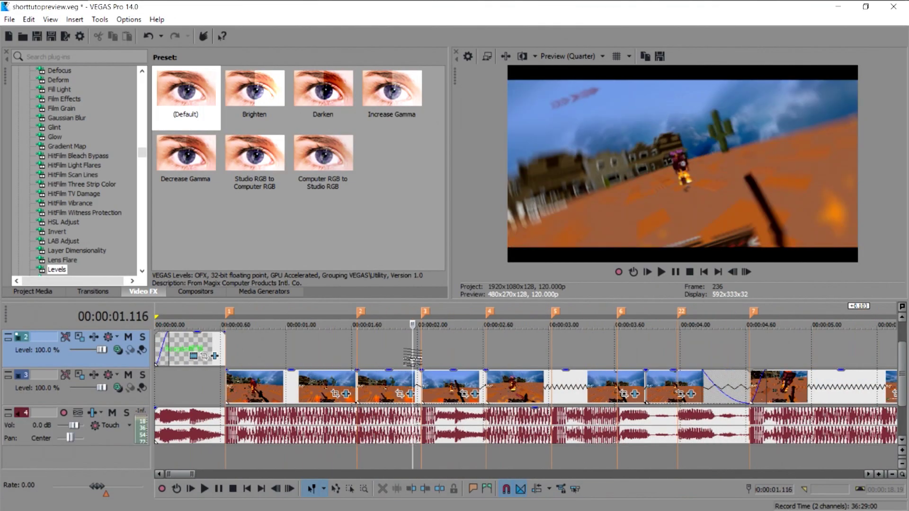
- Open Video Event FX for the spinning clip near 00:00:01.10, showing S_BlurMoCurves Rotate keyframes
{"action": "left_click", "coordinate": [405, 367]}
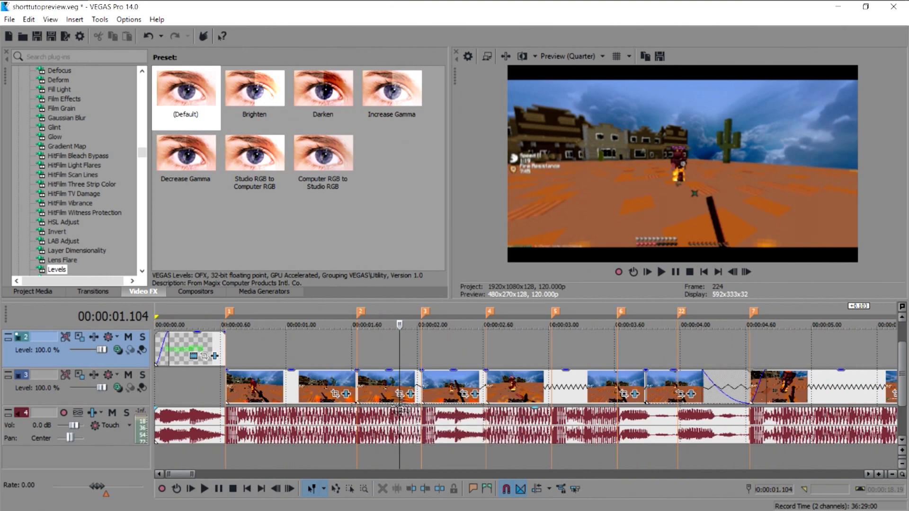
{"action": "left_click", "coordinate": [410, 394]}
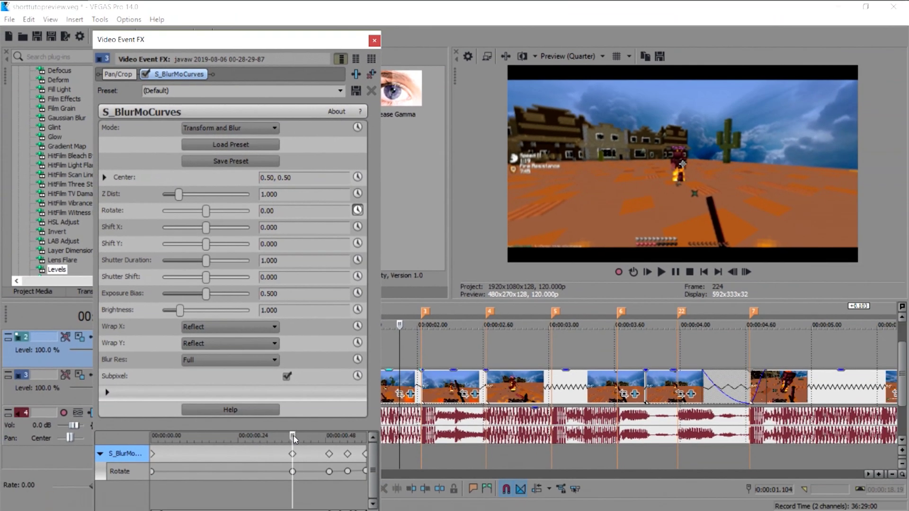
- Jump to the end of the spin keyframes and step back frame by frame, checking Rotate values
{"action": "left_click_drag", "start_coordinate": [294, 440], "coordinate": [408, 456]}
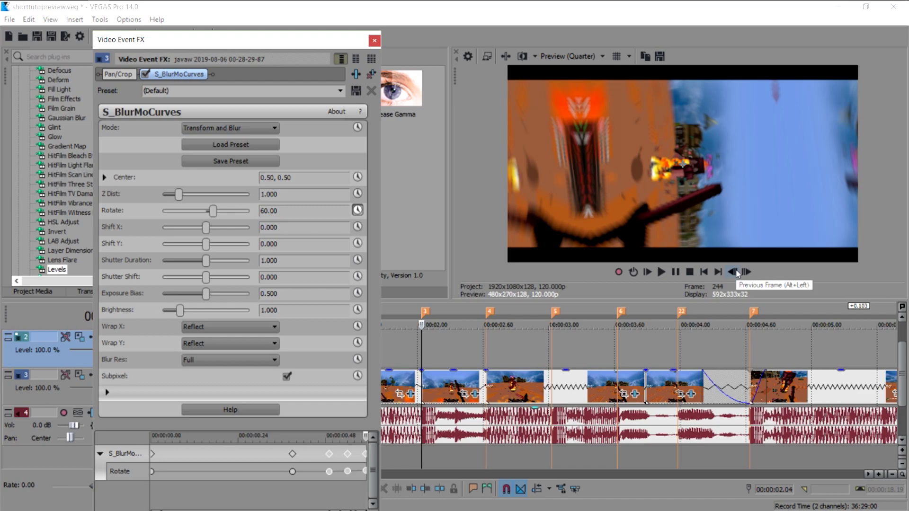
{"action": "left_click", "coordinate": [733, 272]}
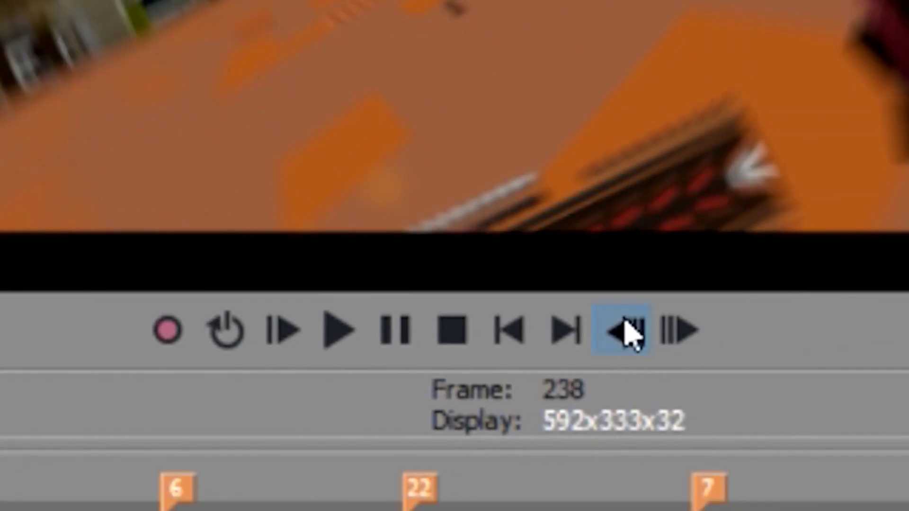
{"action": "left_click", "coordinate": [629, 331]}
{"action": "left_click", "coordinate": [629, 331]}
{"action": "left_click", "coordinate": [629, 331]}
{"action": "left_click", "coordinate": [630, 331]}
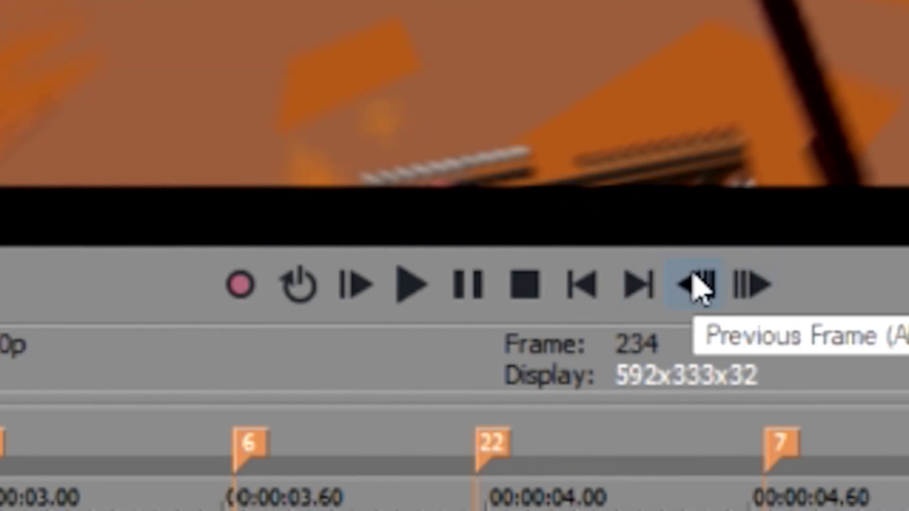
{"action": "left_click", "coordinate": [700, 286]}
{"action": "left_click", "coordinate": [700, 287]}
{"action": "left_click", "coordinate": [699, 286]}
{"action": "left_click", "coordinate": [700, 286]}
{"action": "left_click", "coordinate": [700, 286]}
{"action": "left_click", "coordinate": [696, 284]}
{"action": "left_click", "coordinate": [696, 284]}
{"action": "left_click", "coordinate": [696, 284]}
{"action": "left_click", "coordinate": [696, 284]}
{"action": "left_click", "coordinate": [696, 284]}
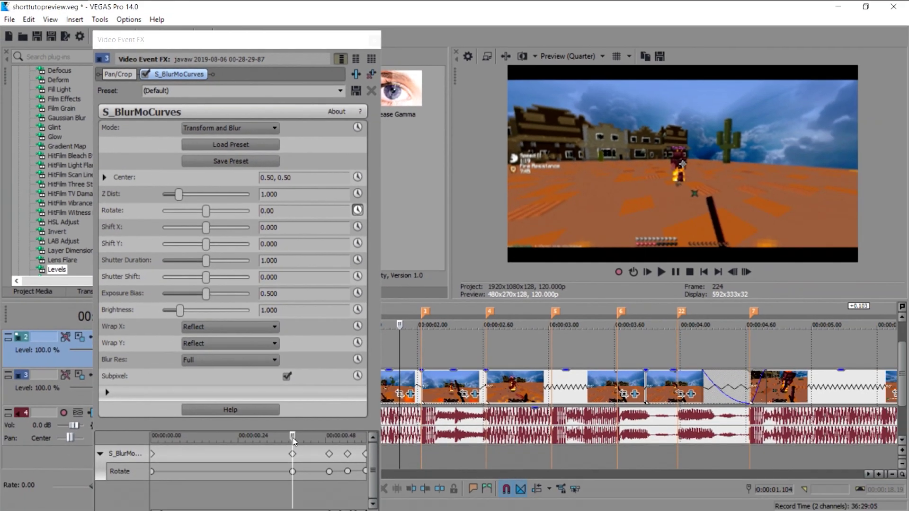
- Scrub back toward the spin's start, close Video Event FX, and select the next clip
{"action": "left_click_drag", "start_coordinate": [293, 441], "coordinate": [365, 446]}
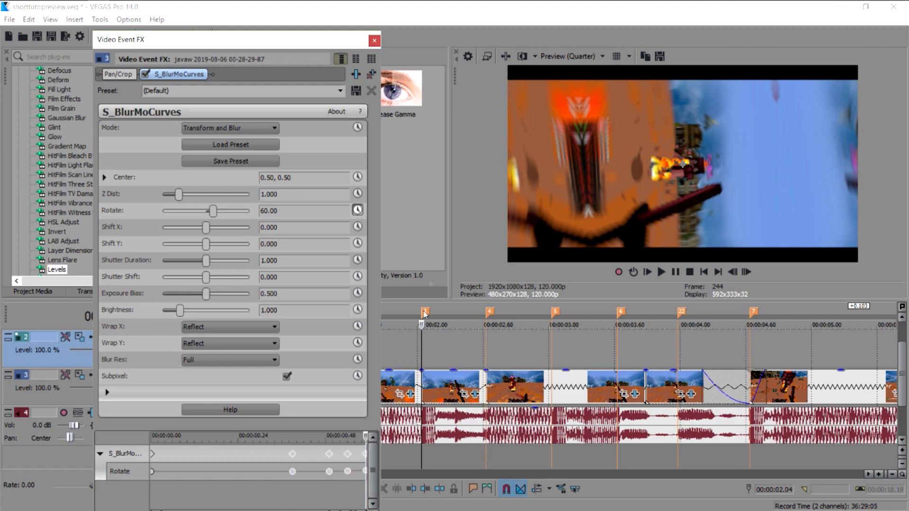
{"action": "left_click", "coordinate": [374, 41]}
{"action": "left_click", "coordinate": [479, 400]}
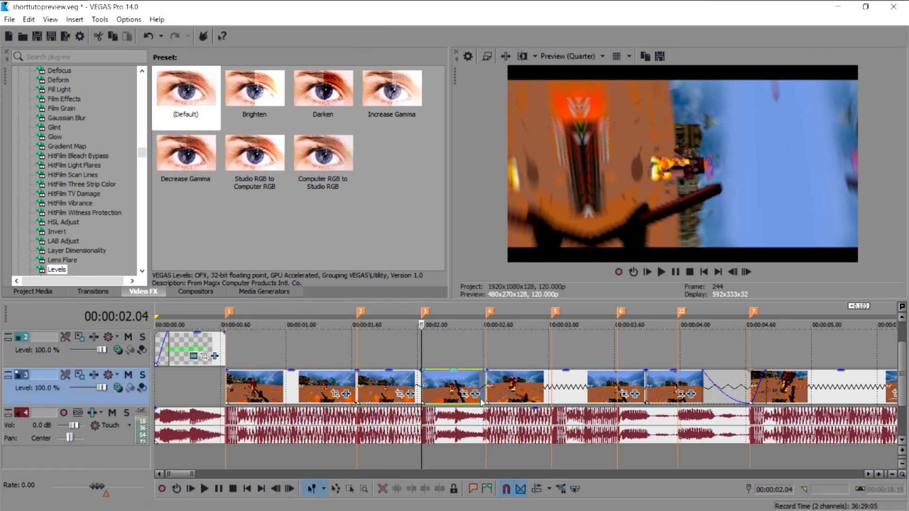
- Open the selected clip's effect settings, enable Rotate keyframing, and step forward through the spin
{"action": "left_click", "coordinate": [475, 394]}
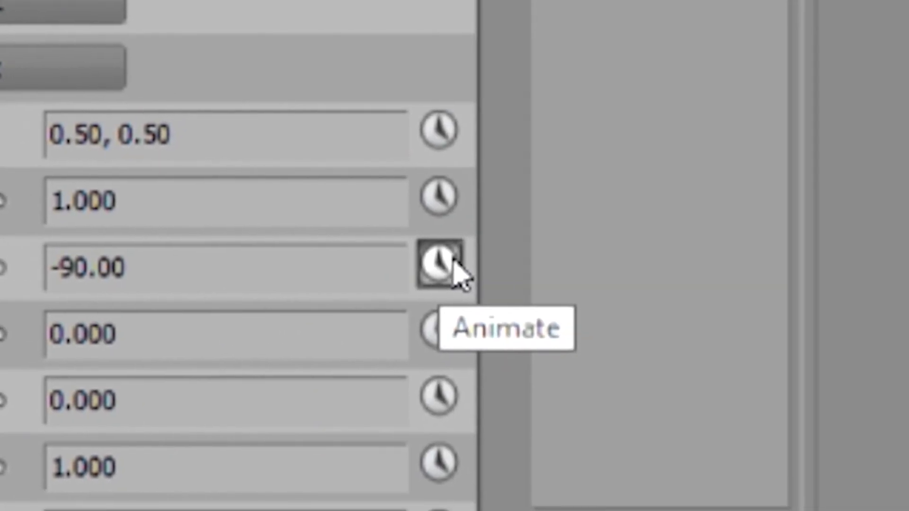
{"action": "left_click", "coordinate": [441, 263]}
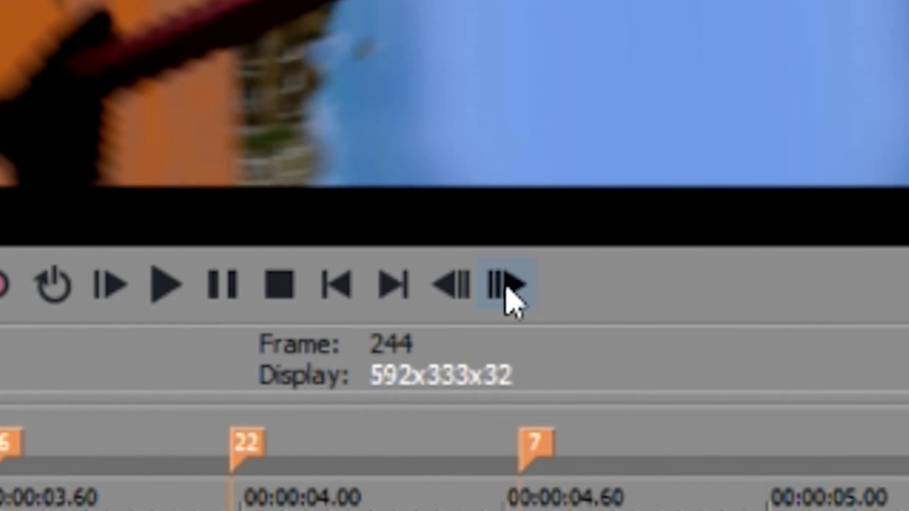
{"action": "left_click", "coordinate": [507, 286]}
{"action": "left_click", "coordinate": [507, 286]}
{"action": "left_click", "coordinate": [507, 286]}
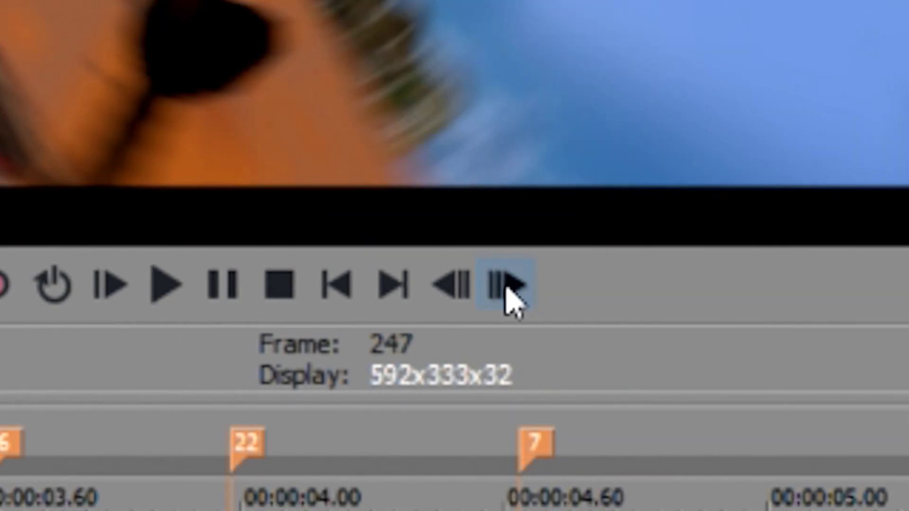
{"action": "left_click", "coordinate": [507, 287]}
{"action": "left_click", "coordinate": [507, 286]}
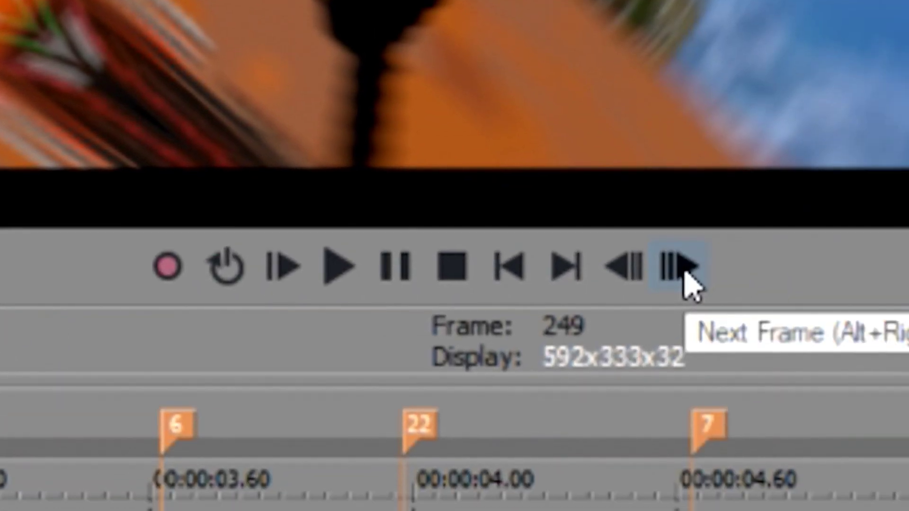
{"action": "left_click", "coordinate": [685, 270]}
{"action": "left_click", "coordinate": [685, 271]}
{"action": "left_click", "coordinate": [685, 270]}
{"action": "left_click", "coordinate": [685, 271]}
{"action": "left_click", "coordinate": [685, 271]}
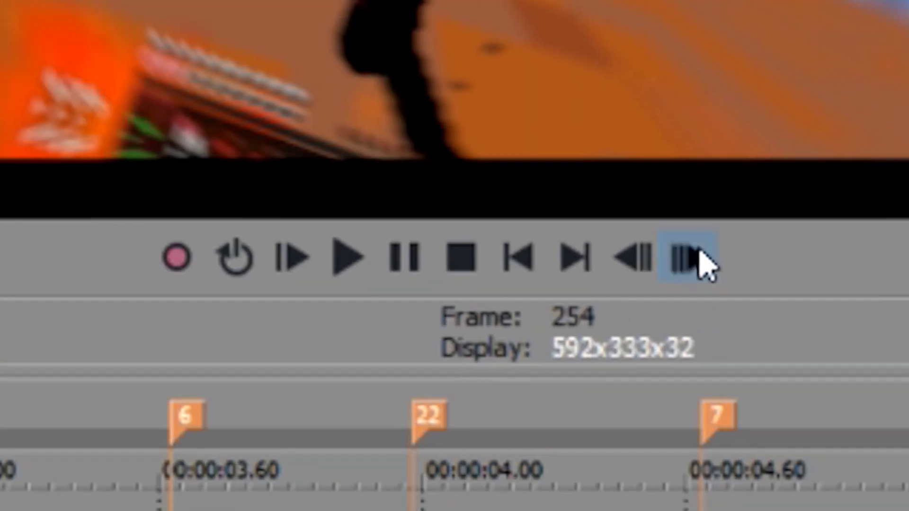
- Keep stepping frame by frame to frame 249, where the clip appears tilted and motion-blurred
{"action": "left_click", "coordinate": [689, 258]}
{"action": "left_click", "coordinate": [689, 259]}
{"action": "left_click", "coordinate": [689, 259]}
{"action": "left_click", "coordinate": [689, 259]}
{"action": "left_click", "coordinate": [689, 259]}
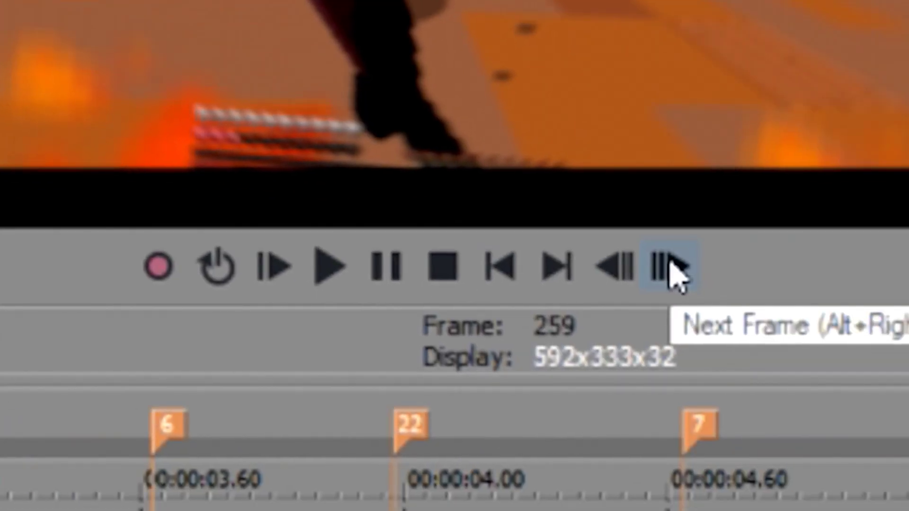
{"action": "left_click", "coordinate": [670, 261]}
{"action": "left_click", "coordinate": [669, 261]}
{"action": "left_click", "coordinate": [670, 260]}
{"action": "left_click", "coordinate": [669, 262]}
{"action": "left_click", "coordinate": [670, 261]}
{"action": "left_click", "coordinate": [669, 262]}
{"action": "left_click", "coordinate": [669, 261]}
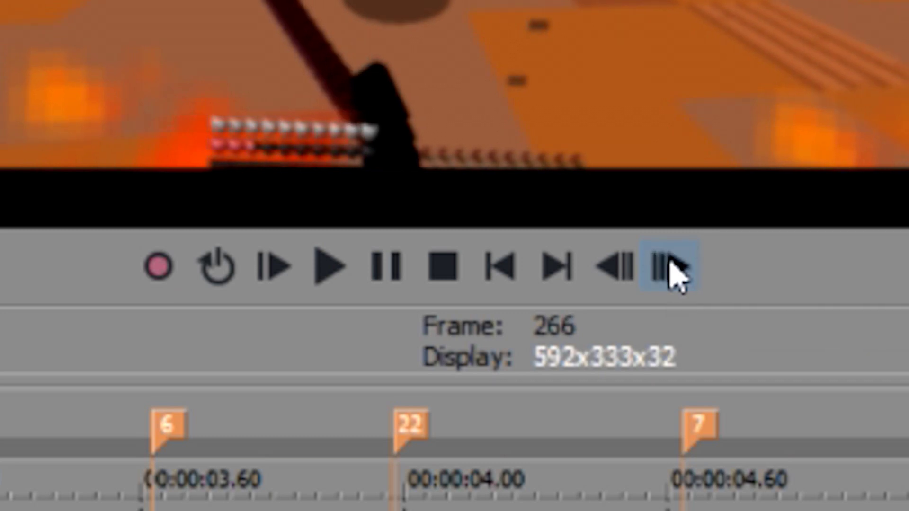
{"action": "left_click", "coordinate": [670, 262]}
{"action": "left_click", "coordinate": [670, 262]}
{"action": "left_click", "coordinate": [669, 261]}
{"action": "left_click", "coordinate": [670, 262]}
{"action": "left_click", "coordinate": [671, 262]}
{"action": "left_click", "coordinate": [671, 262]}
{"action": "left_click", "coordinate": [670, 262]}
{"action": "left_click", "coordinate": [671, 261]}
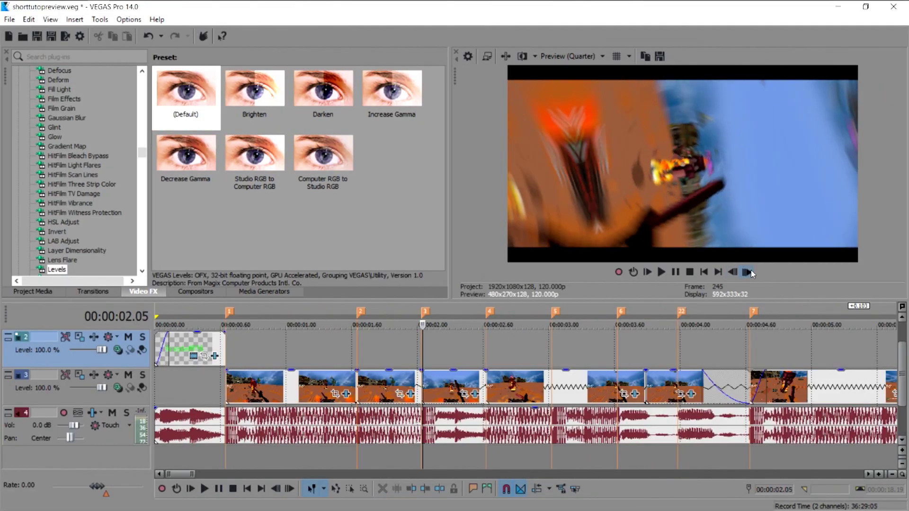
{"action": "left_click", "coordinate": [748, 273]}
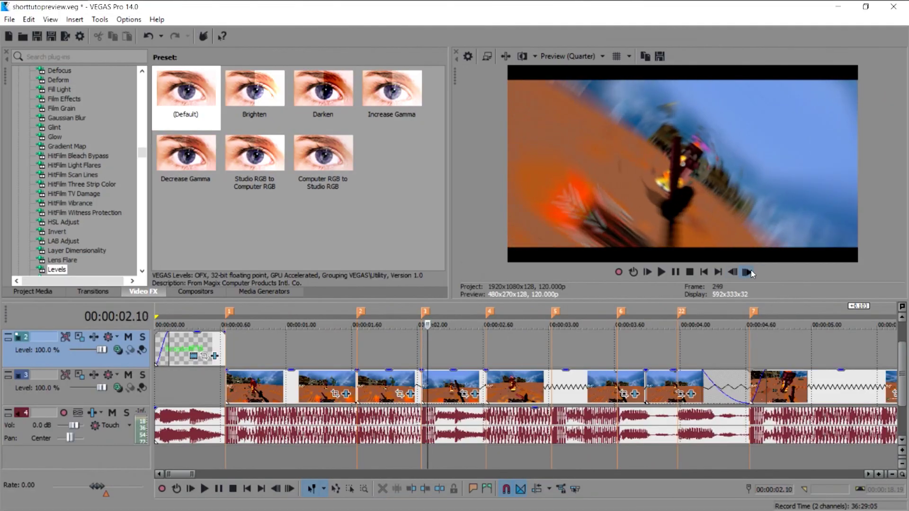
- Step forward to 00:00:02.85 and open the clip's Video Event FX with Pan/Crop, Wave and Invert
{"action": "left_click", "coordinate": [748, 272]}
{"action": "left_click", "coordinate": [748, 272]}
{"action": "left_click", "coordinate": [748, 273]}
{"action": "left_click", "coordinate": [748, 273]}
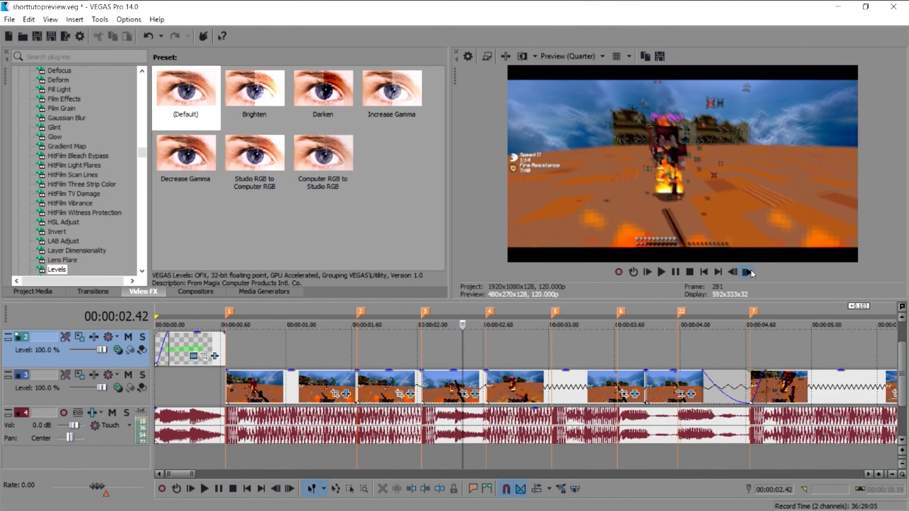
{"action": "left_click", "coordinate": [748, 272]}
{"action": "left_click", "coordinate": [748, 273]}
{"action": "left_click", "coordinate": [748, 272]}
{"action": "left_click", "coordinate": [748, 272]}
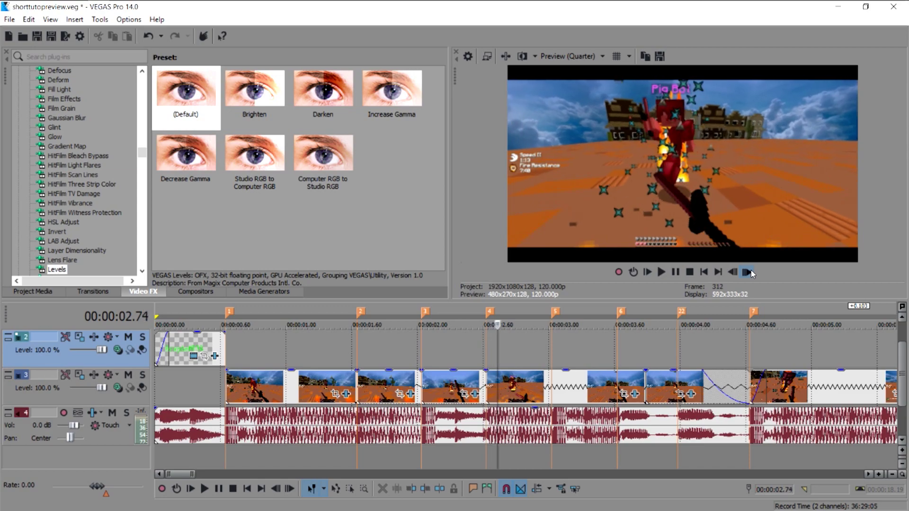
{"action": "left_click", "coordinate": [748, 273]}
{"action": "left_click", "coordinate": [748, 272]}
{"action": "left_click", "coordinate": [635, 393]}
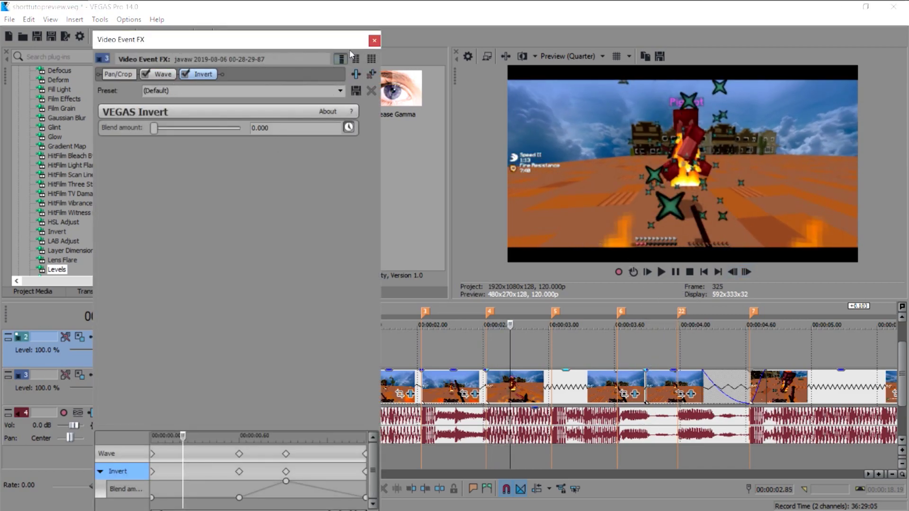
- Close Video Event FX, jump to marker 5, and move the preview to about 00:00:03.00
{"action": "left_click", "coordinate": [374, 43]}
{"action": "left_click", "coordinate": [553, 346]}
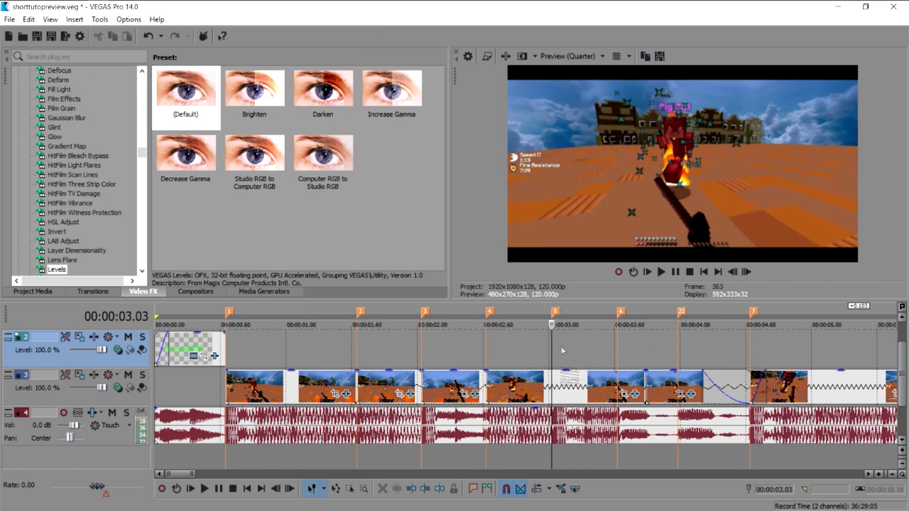
{"action": "left_click_drag", "start_coordinate": [747, 272], "coordinate": [747, 272]}
{"action": "left_click", "coordinate": [547, 352]}
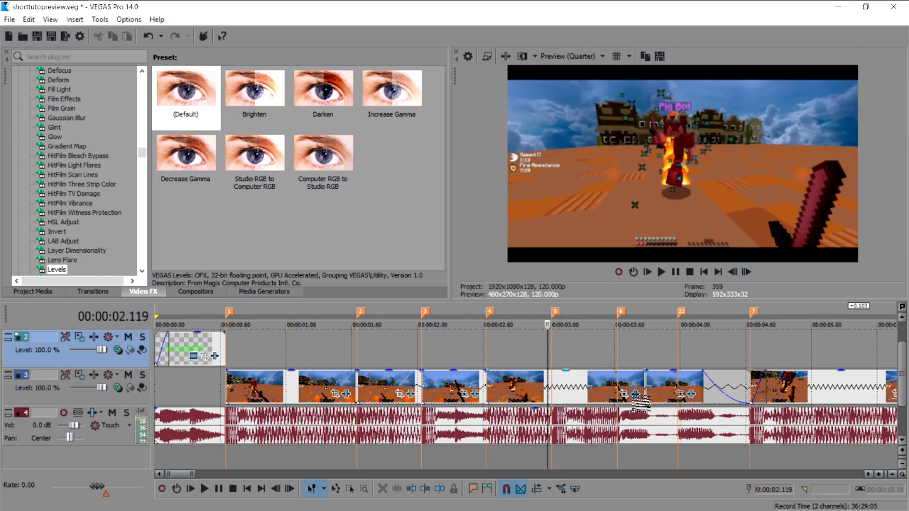
- Reopen the clip's Event FX to review Wave and Invert, then scroll Video FX to Wave
{"action": "left_click", "coordinate": [635, 394]}
{"action": "left_click", "coordinate": [168, 77]}
{"action": "left_click", "coordinate": [214, 75]}
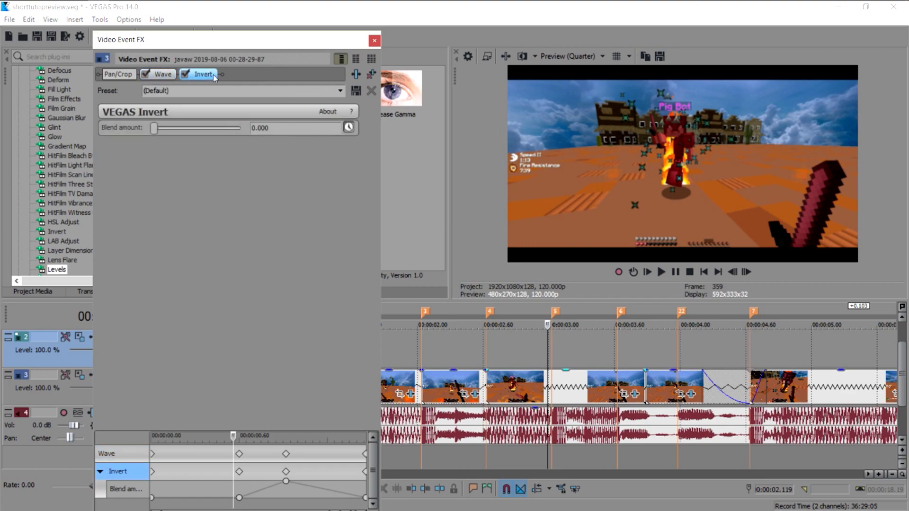
{"action": "left_click", "coordinate": [158, 77]}
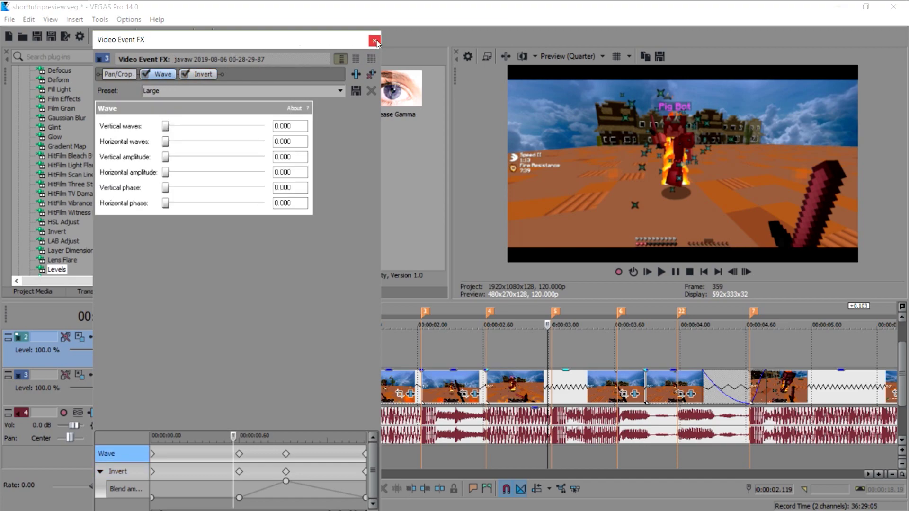
{"action": "left_click", "coordinate": [375, 42]}
{"action": "left_click_drag", "start_coordinate": [143, 149], "coordinate": [95, 258]}
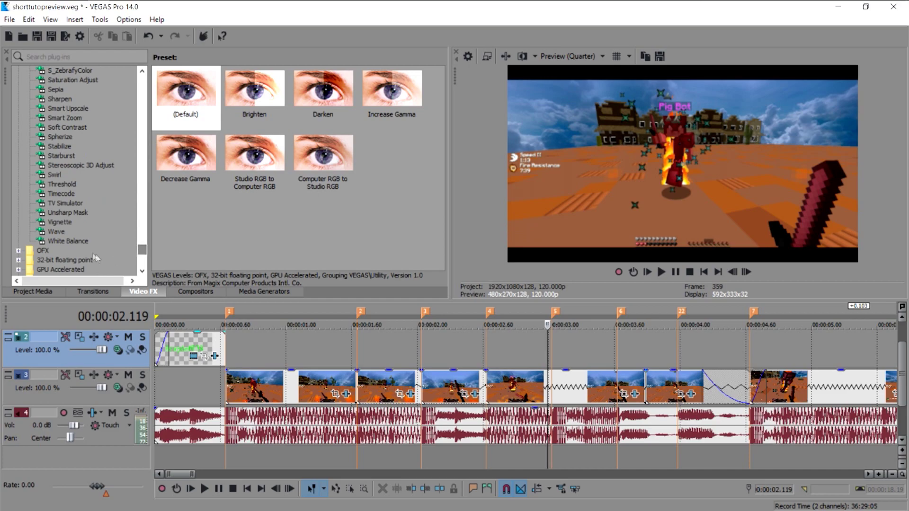
- Show Wave presets, open the track 3 clip's Event FX, and add a Wave keyframe at 0.60
{"action": "left_click", "coordinate": [56, 232]}
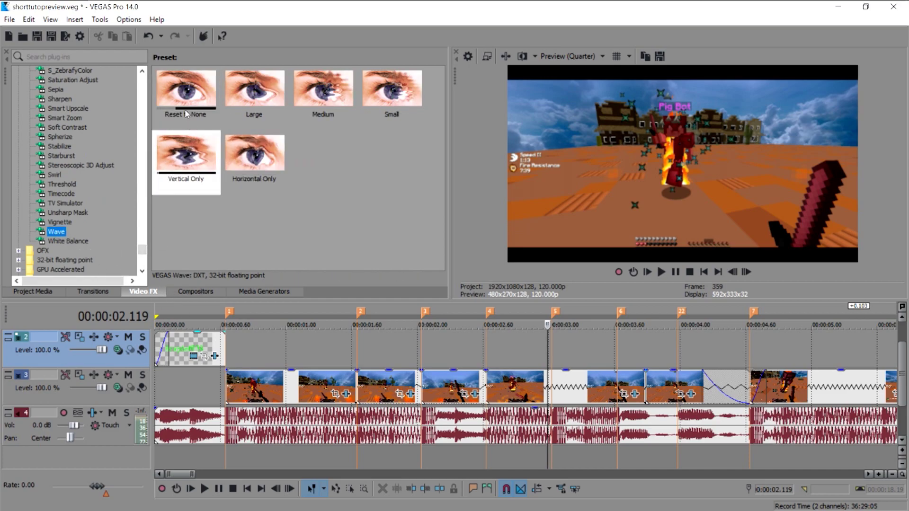
{"action": "left_click", "coordinate": [552, 393]}
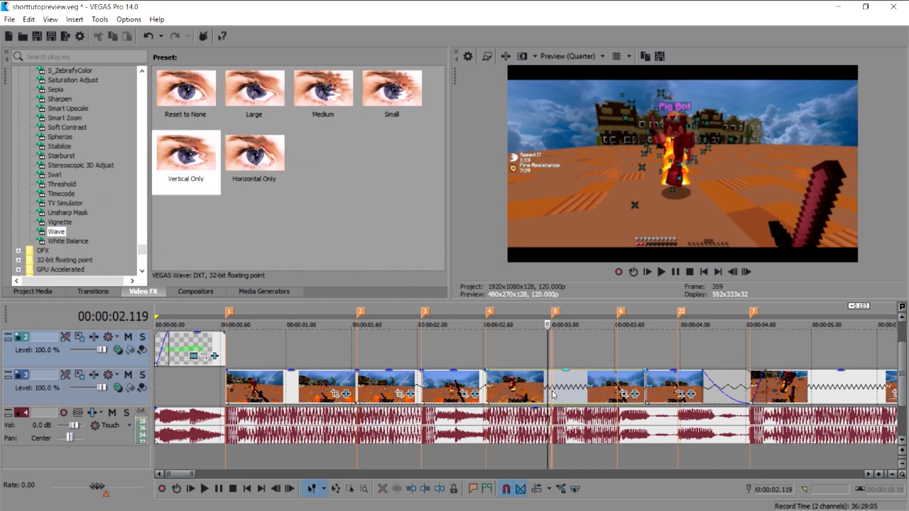
{"action": "left_click", "coordinate": [634, 394]}
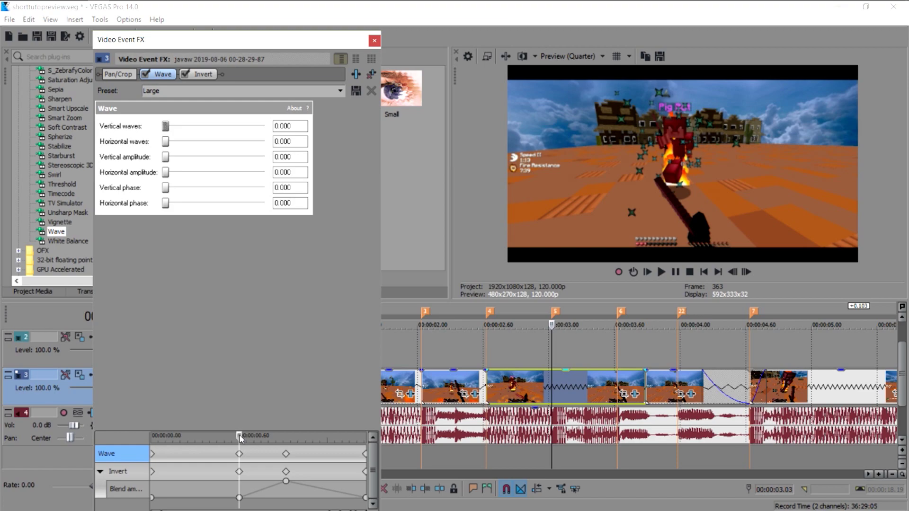
{"action": "left_click_drag", "start_coordinate": [241, 438], "coordinate": [149, 436]}
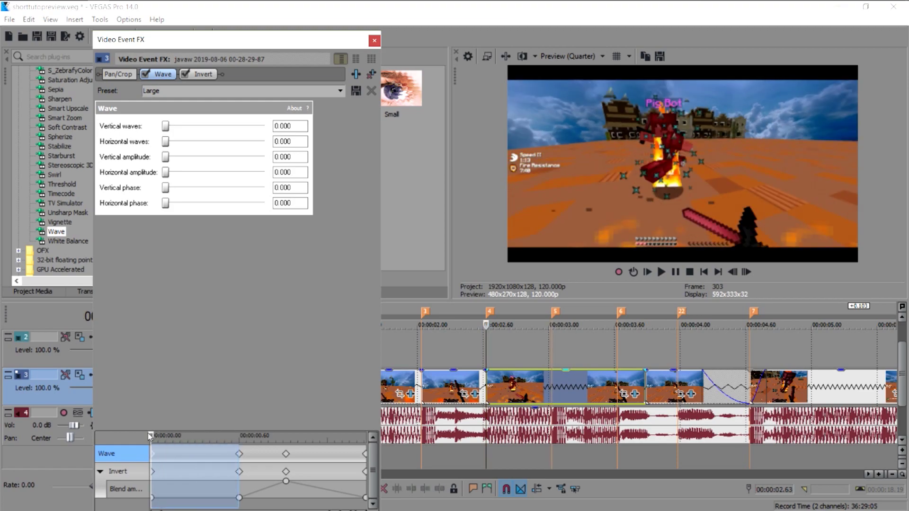
{"action": "left_click_drag", "start_coordinate": [304, 46], "coordinate": [222, 21]}
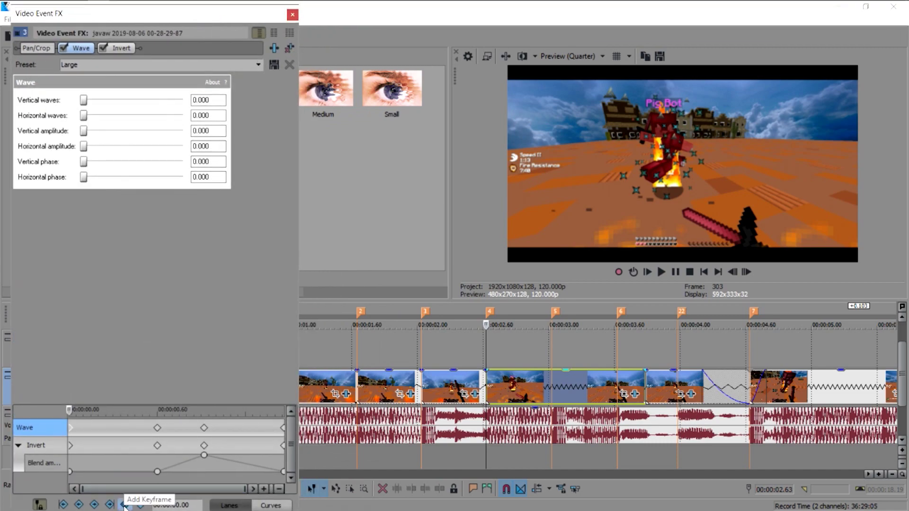
{"action": "mouse_move", "coordinate": [69, 415]}
{"action": "left_mouse_down"}
{"action": "mouse_move", "coordinate": [195, 428]}
{"action": "mouse_move", "coordinate": [160, 431]}
{"action": "left_mouse_up"}
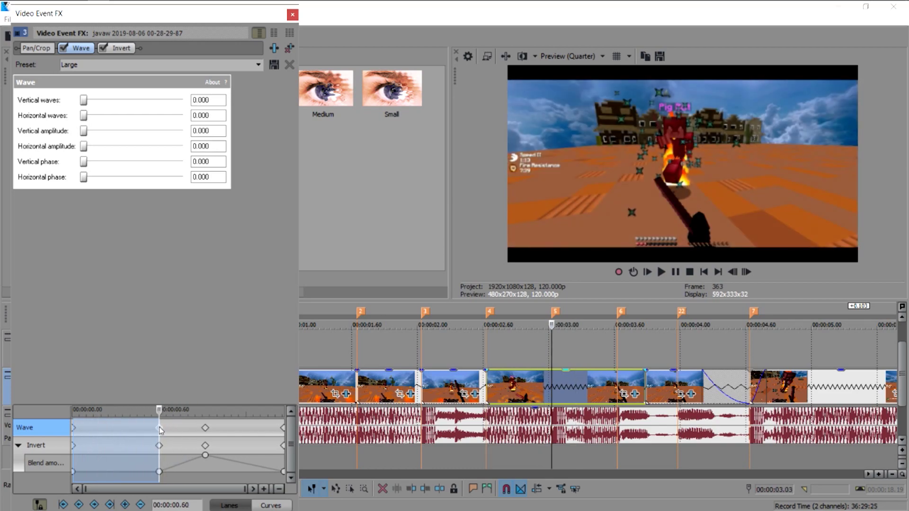
{"action": "left_click", "coordinate": [160, 428]}
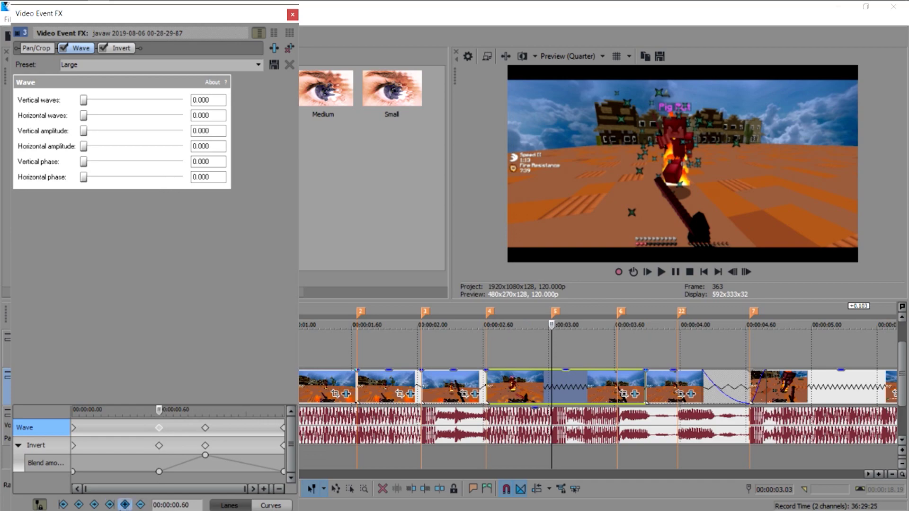
{"action": "left_click", "coordinate": [125, 505]}
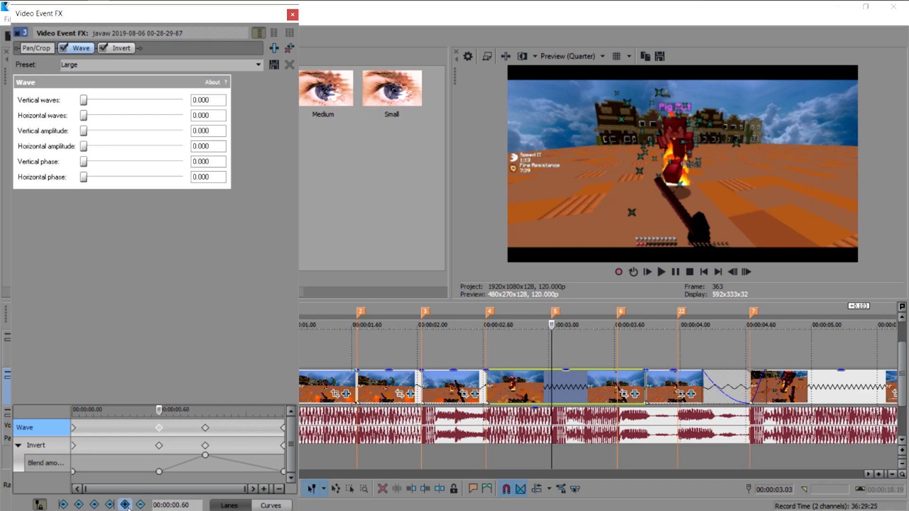
- Set the Wave keyframe at 0.92 to the Large preset (5.400) and confirm it returns to 0
{"action": "left_click_drag", "start_coordinate": [160, 413], "coordinate": [205, 426]}
{"action": "left_click", "coordinate": [205, 429]}
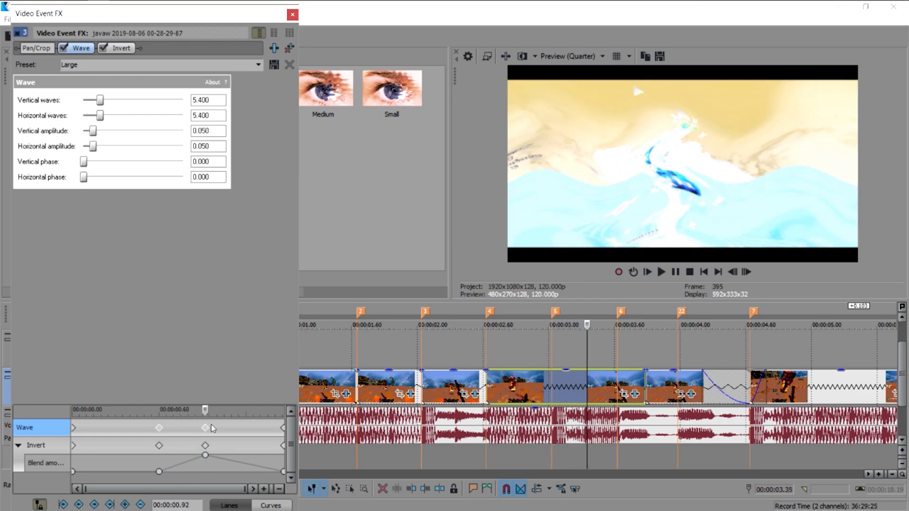
{"action": "left_click", "coordinate": [258, 65]}
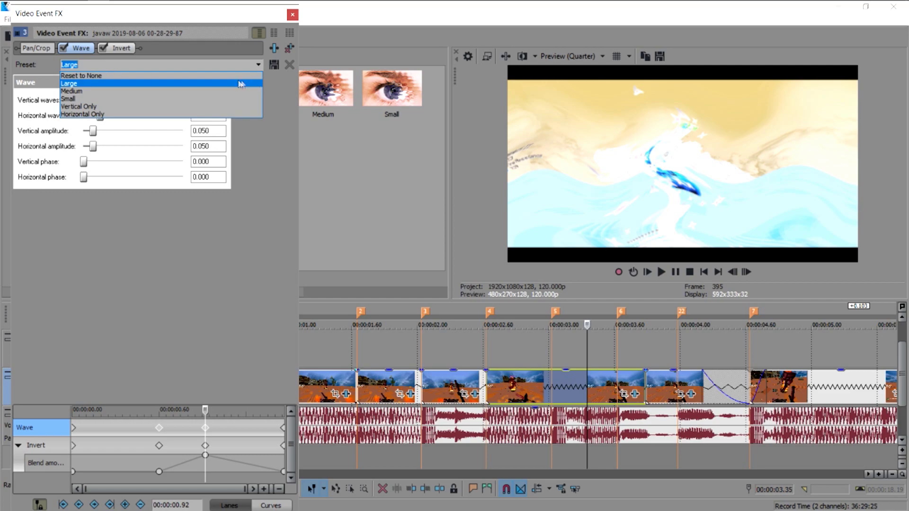
{"action": "left_click", "coordinate": [250, 84]}
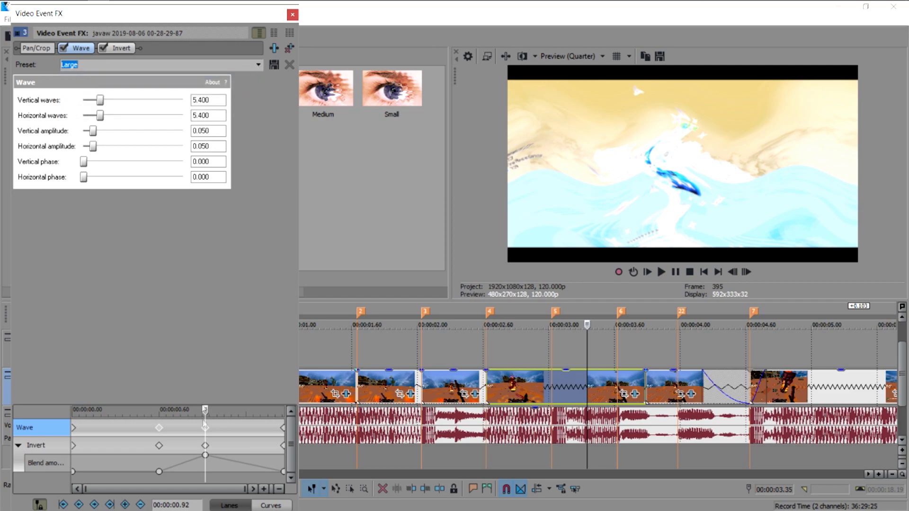
{"action": "left_click_drag", "start_coordinate": [205, 410], "coordinate": [284, 411]}
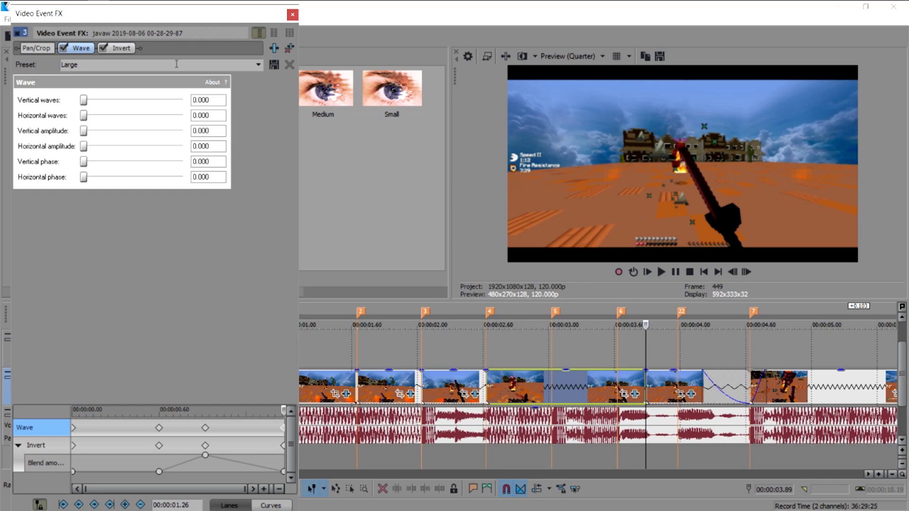
- Keyframe Invert Blend amount to 0.000 at 0.60, 1.000 at 0.92, and 0.000 at the clip's end
{"action": "left_click", "coordinate": [124, 48]}
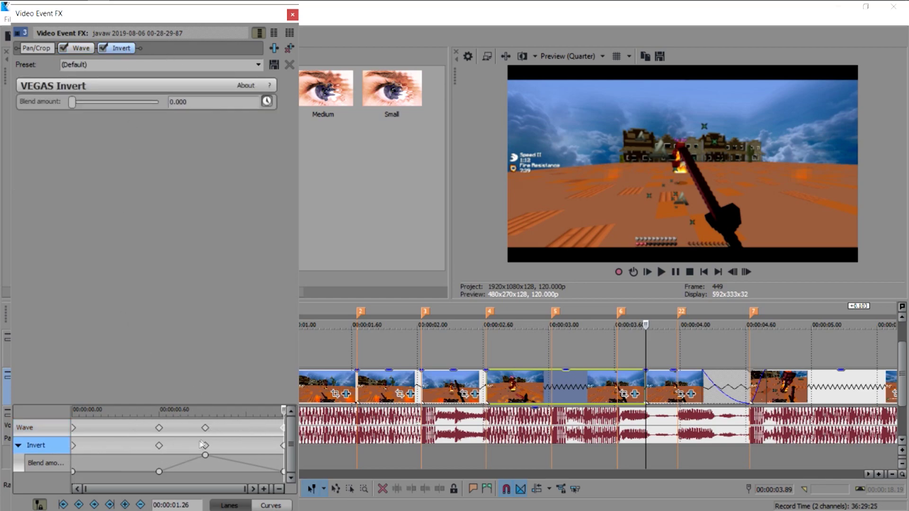
{"action": "left_click_drag", "start_coordinate": [284, 414], "coordinate": [159, 423]}
{"action": "left_click", "coordinate": [160, 423]}
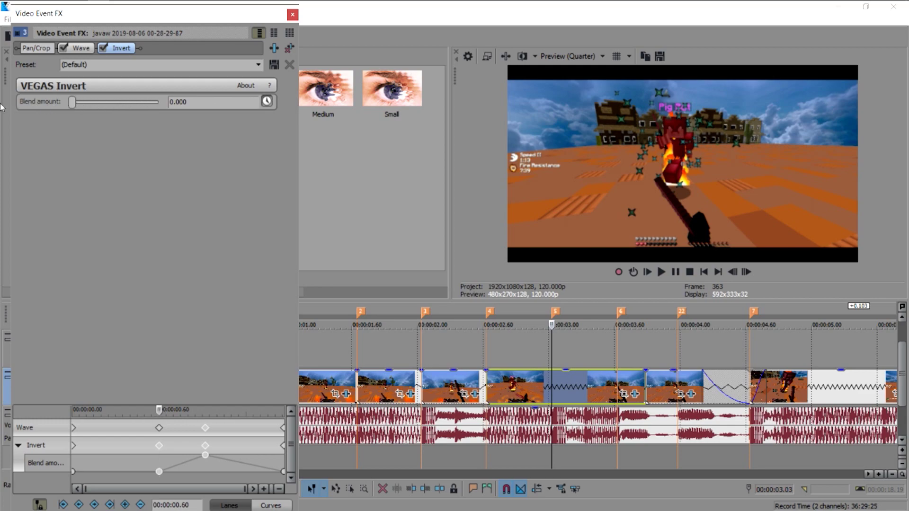
{"action": "left_click_drag", "start_coordinate": [159, 410], "coordinate": [205, 411]}
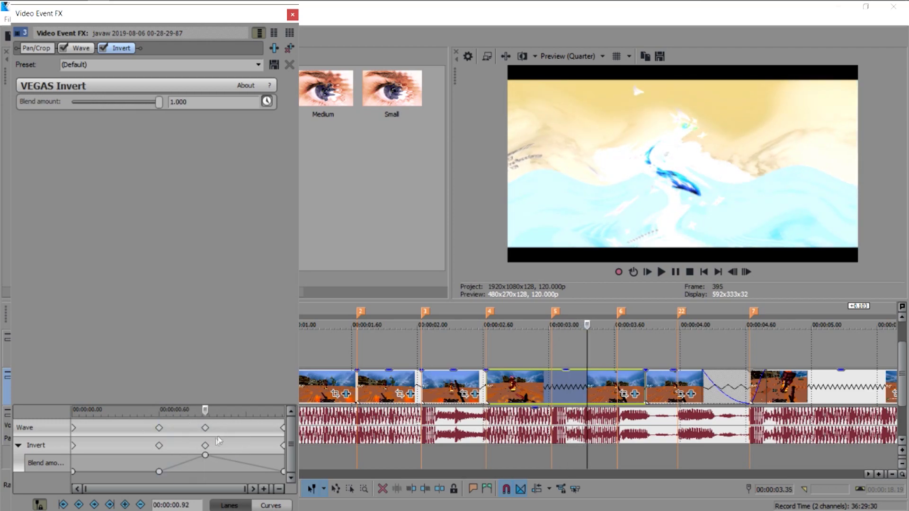
{"action": "mouse_move", "coordinate": [208, 464]}
{"action": "left_click", "coordinate": [629, 366]}
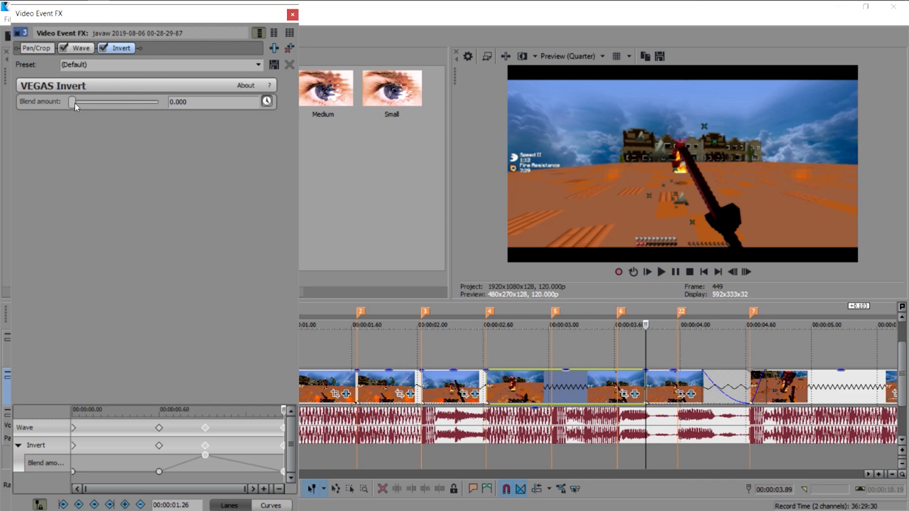
- Close the FX dialog, go to 4.17 s, and check the track 3 clip's effect chain and TV Simulator presets
{"action": "left_click", "coordinate": [293, 16]}
{"action": "scroll", "coordinate": [442, 399], "scroll_direction": "up", "scroll_amount": 3}
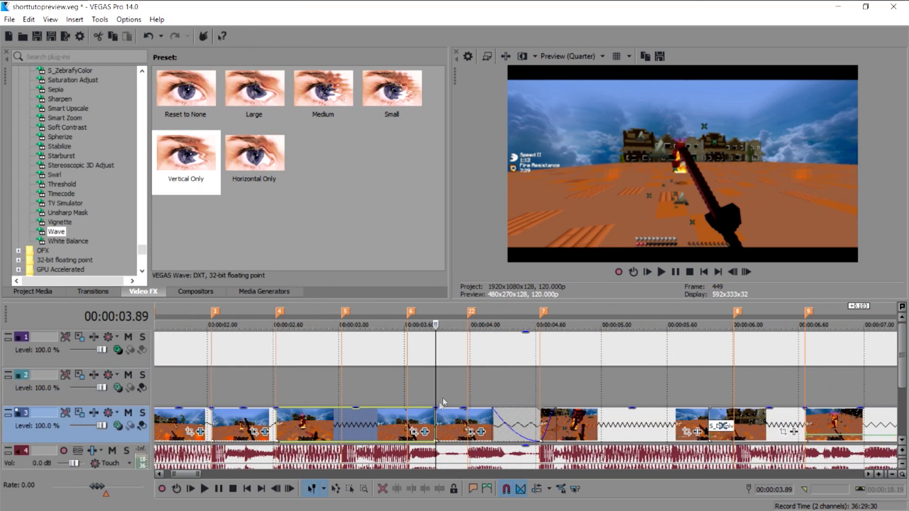
{"action": "left_click", "coordinate": [445, 396]}
{"action": "left_click", "coordinate": [473, 397]}
{"action": "left_click", "coordinate": [491, 399]}
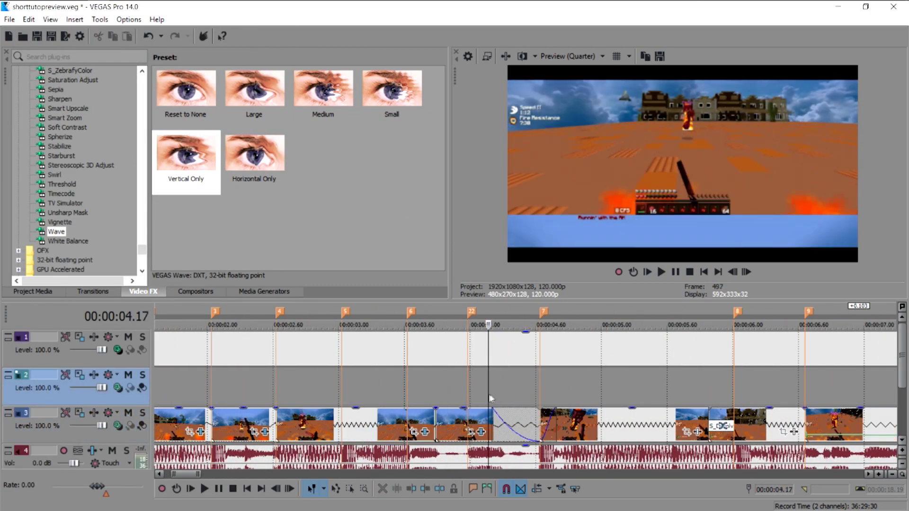
{"action": "left_click", "coordinate": [470, 432]}
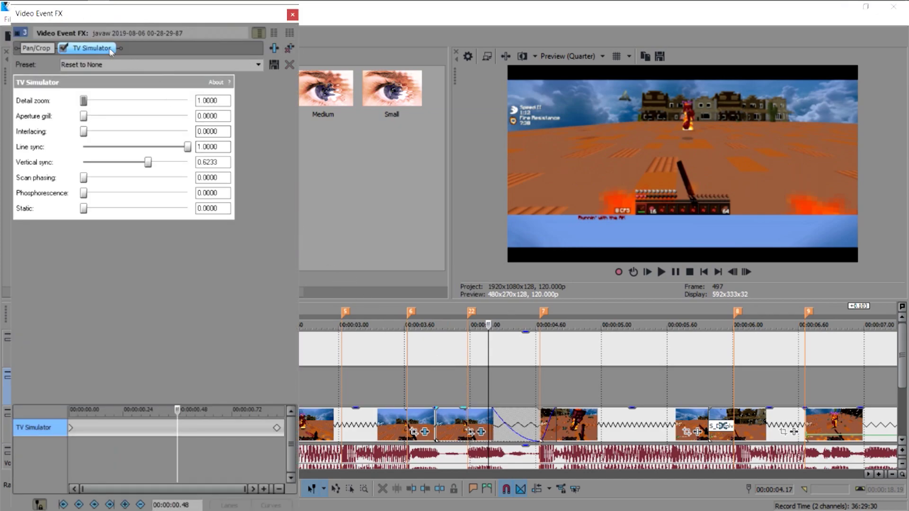
{"action": "left_click", "coordinate": [293, 15]}
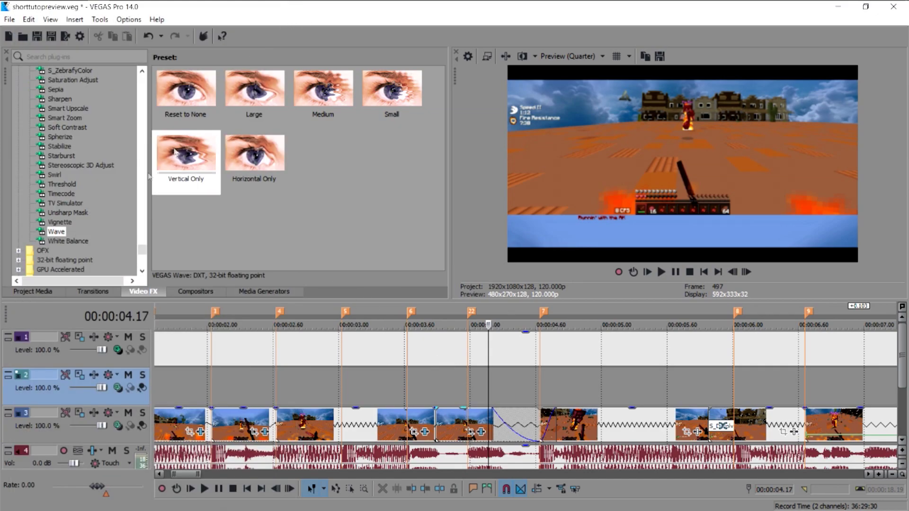
{"action": "left_click", "coordinate": [65, 203]}
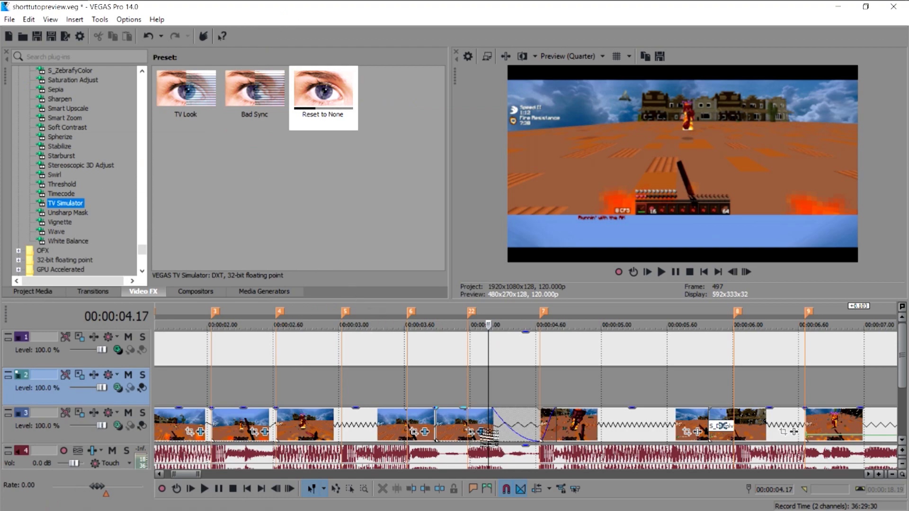
- Reopen the clip's TV Simulator settings, scrub the Vertical sync ramp to the clip end, and close it
{"action": "left_click", "coordinate": [482, 431]}
{"action": "left_click_drag", "start_coordinate": [177, 408], "coordinate": [69, 405]}
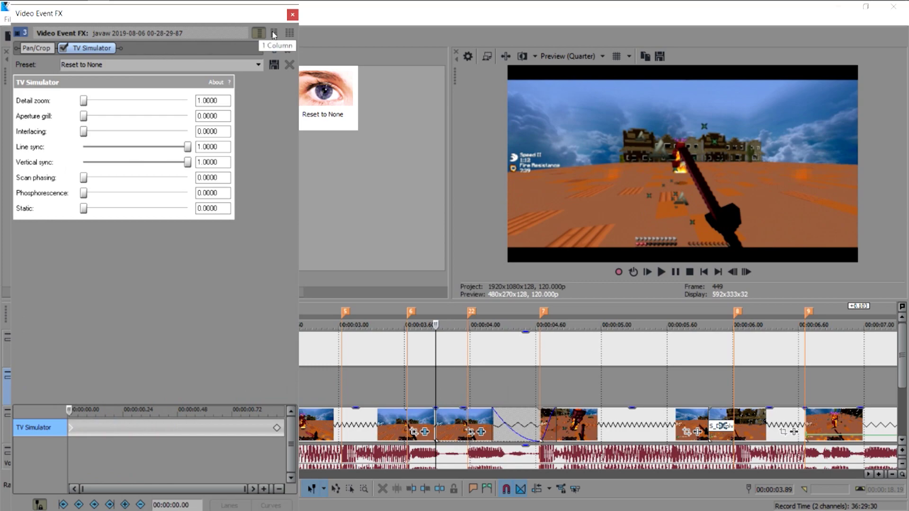
{"action": "left_click", "coordinate": [293, 14]}
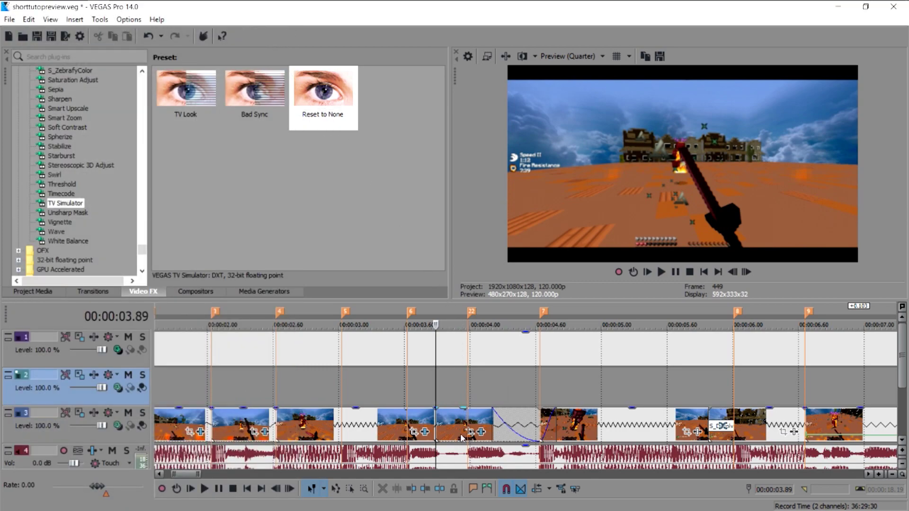
{"action": "left_click", "coordinate": [481, 432]}
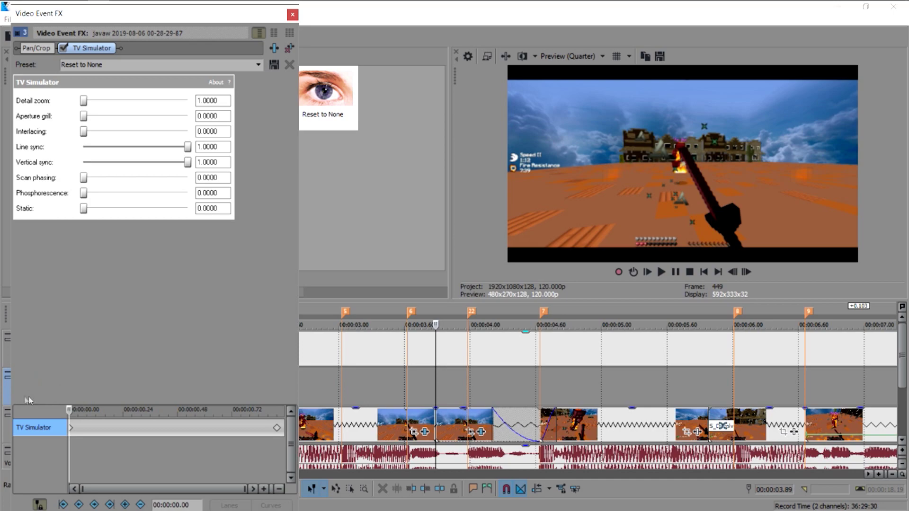
{"action": "left_click_drag", "start_coordinate": [70, 414], "coordinate": [278, 426]}
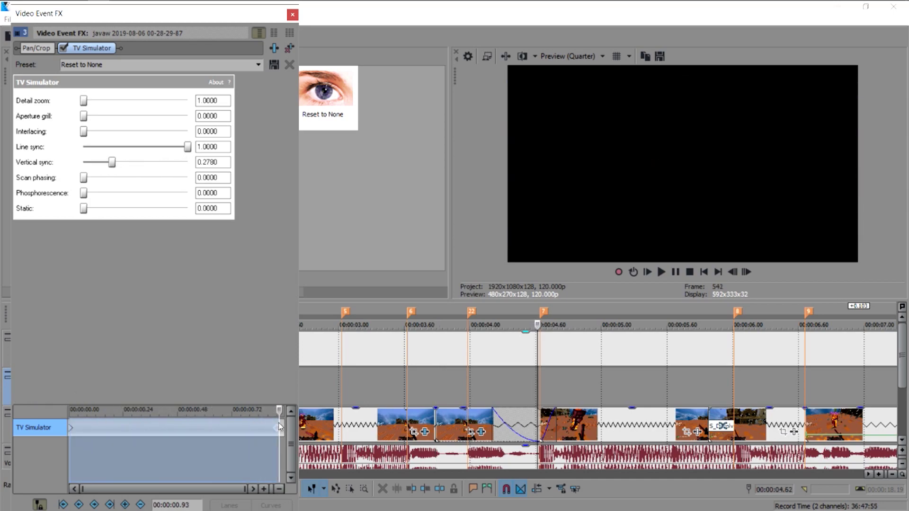
{"action": "left_click", "coordinate": [277, 425]}
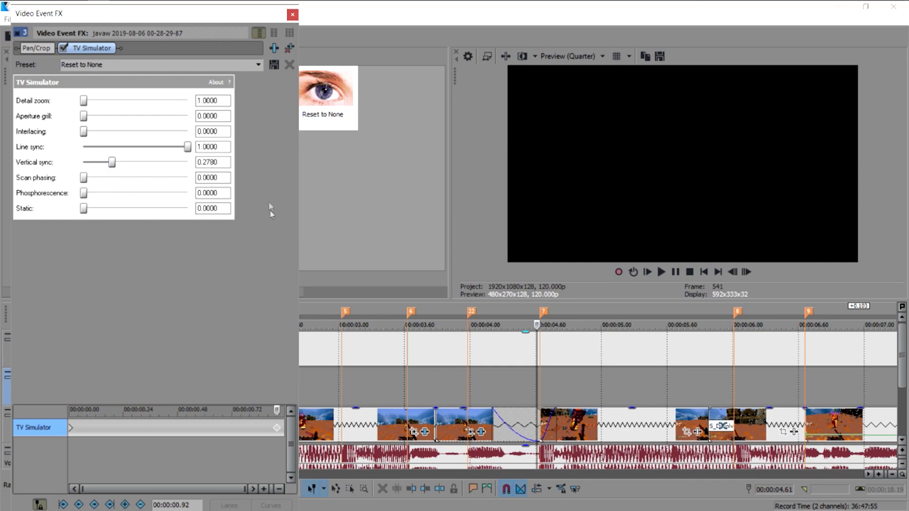
{"action": "left_click", "coordinate": [293, 15]}
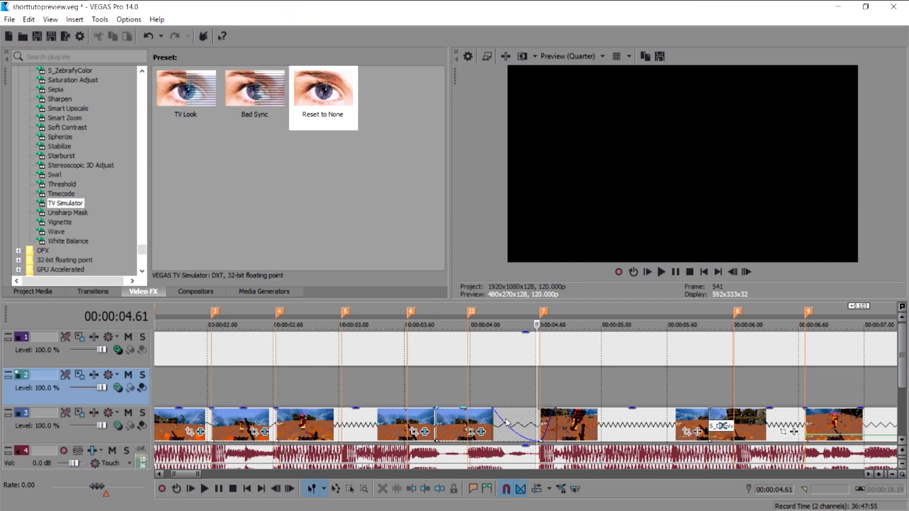
- Zoom the timeline, go to about 4.53 s, and step the preview forward frame by frame
{"action": "scroll", "coordinate": [498, 382], "scroll_direction": "up", "scroll_amount": 2}
{"action": "scroll", "coordinate": [499, 382], "scroll_direction": "down", "scroll_amount": 1}
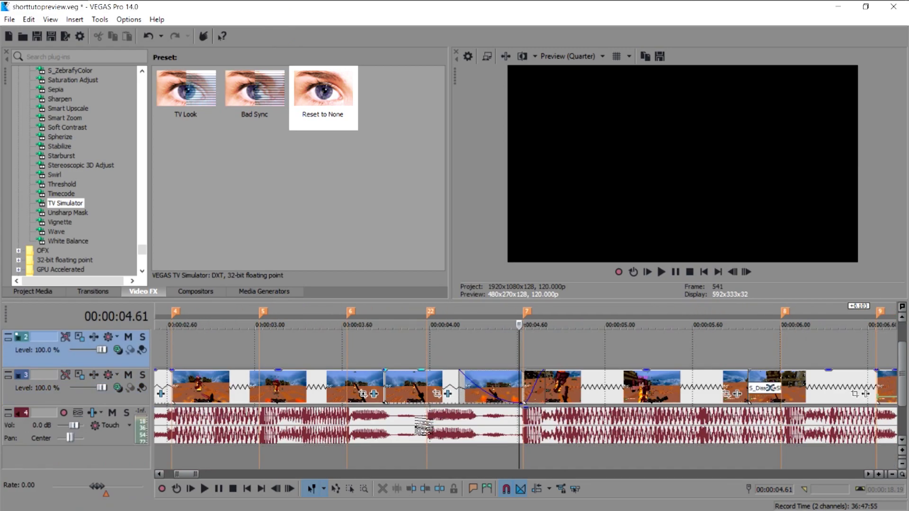
{"action": "scroll", "coordinate": [464, 359], "scroll_direction": "up", "scroll_amount": 1}
{"action": "left_click", "coordinate": [462, 396]}
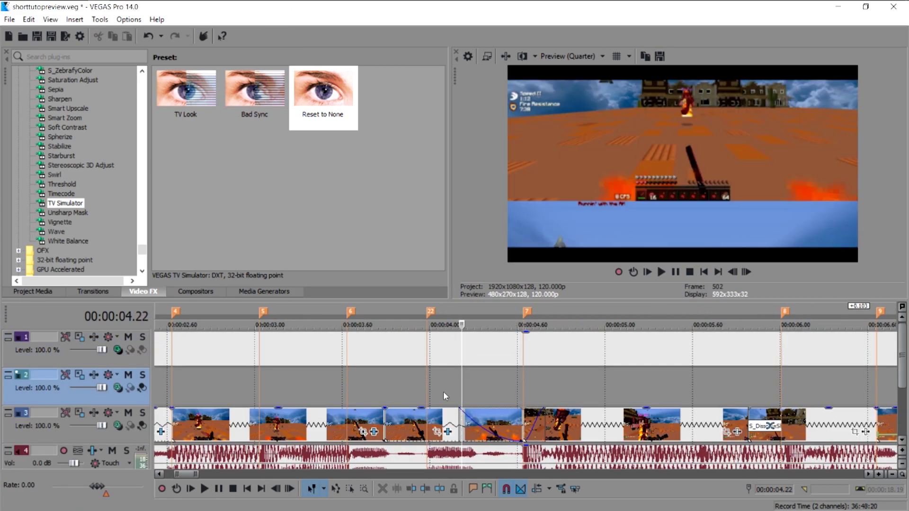
{"action": "scroll", "coordinate": [459, 393], "scroll_direction": "left", "scroll_amount": 2}
{"action": "left_click", "coordinate": [402, 393]}
{"action": "left_click", "coordinate": [432, 393]}
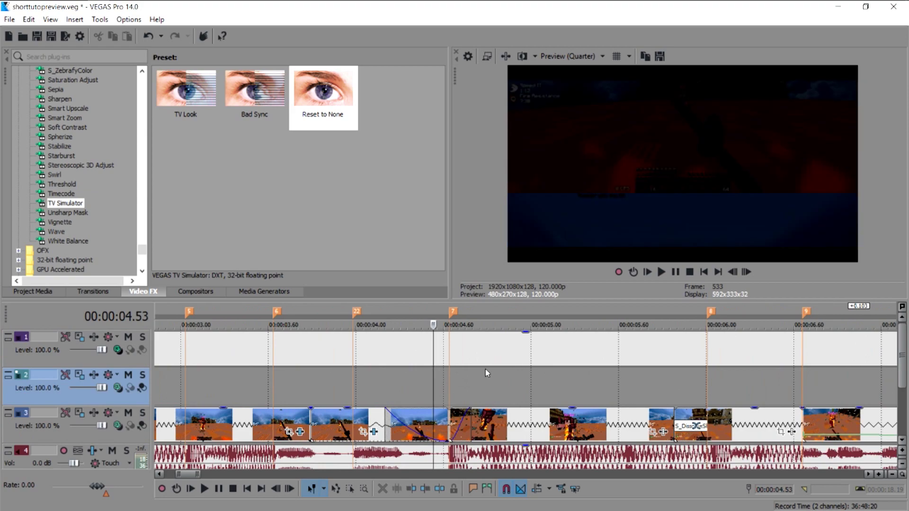
{"action": "left_click", "coordinate": [747, 271]}
{"action": "left_click", "coordinate": [747, 272]}
{"action": "left_click", "coordinate": [747, 272]}
{"action": "left_click", "coordinate": [747, 272]}
{"action": "left_click", "coordinate": [748, 271]}
{"action": "left_click", "coordinate": [749, 271]}
{"action": "left_click", "coordinate": [749, 271]}
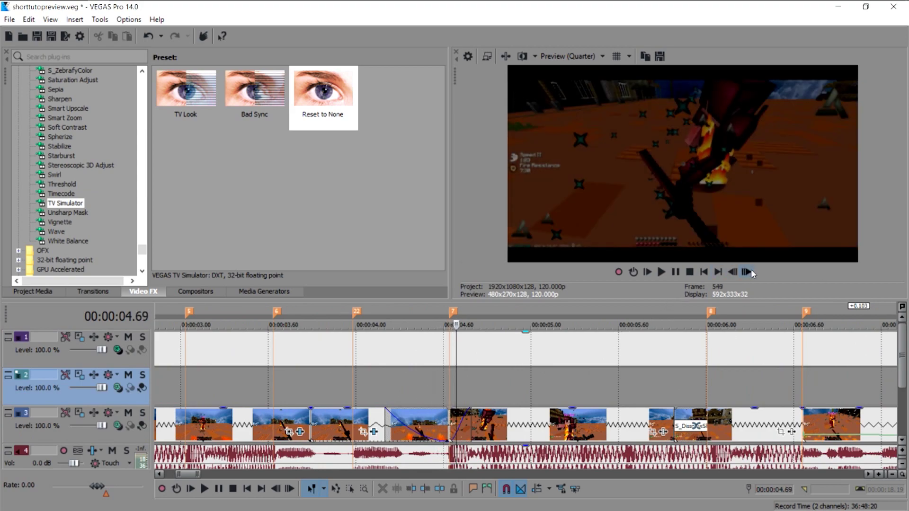
{"action": "left_click", "coordinate": [748, 271]}
{"action": "left_click", "coordinate": [748, 271]}
{"action": "left_click", "coordinate": [747, 272]}
{"action": "left_click", "coordinate": [746, 272]}
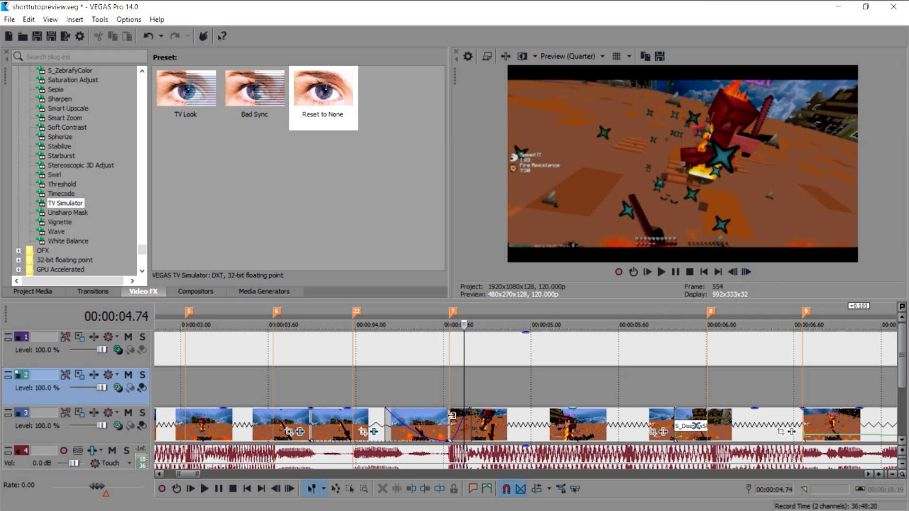
- Step from about 5.52 s to 00:00:06.09, then scroll the timeline right toward 18.6–22 s
{"action": "scroll", "coordinate": [520, 388], "scroll_direction": "right", "scroll_amount": 3}
{"action": "left_click", "coordinate": [435, 391]}
{"action": "left_click", "coordinate": [538, 389]}
{"action": "left_click", "coordinate": [751, 272]}
{"action": "left_click", "coordinate": [751, 272]}
{"action": "left_click", "coordinate": [751, 271]}
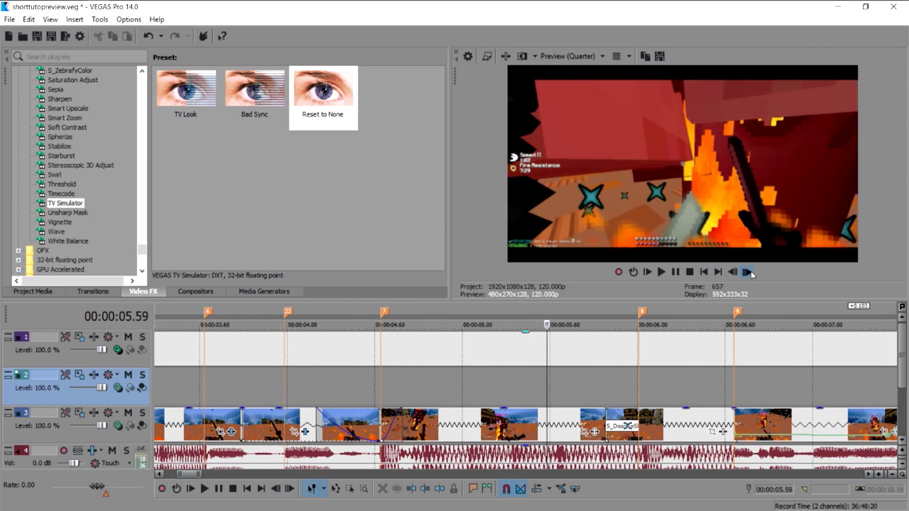
{"action": "left_click", "coordinate": [751, 271]}
{"action": "left_click", "coordinate": [751, 272]}
{"action": "left_click", "coordinate": [750, 271]}
{"action": "left_click", "coordinate": [750, 271]}
{"action": "left_click", "coordinate": [750, 271]}
{"action": "left_click", "coordinate": [750, 271]}
{"action": "left_click", "coordinate": [750, 271]}
{"action": "left_click", "coordinate": [750, 271]}
{"action": "left_click", "coordinate": [750, 271]}
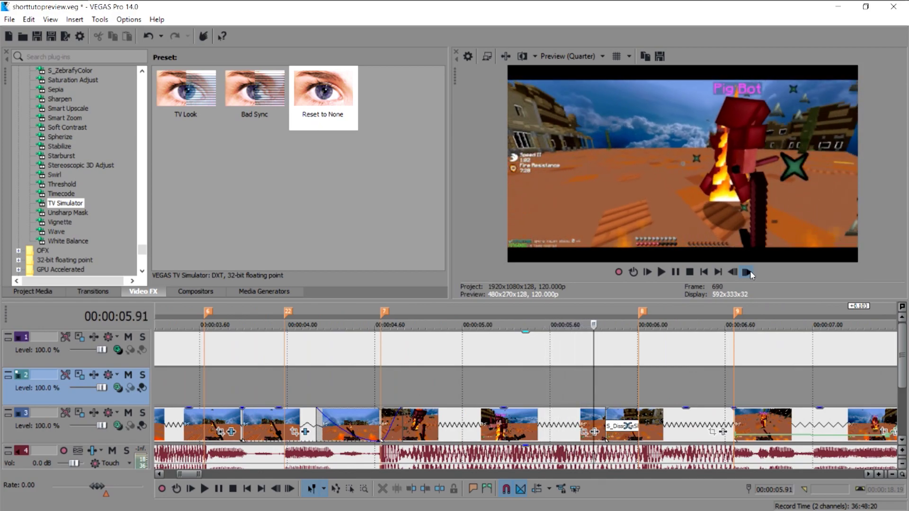
{"action": "left_click", "coordinate": [750, 271]}
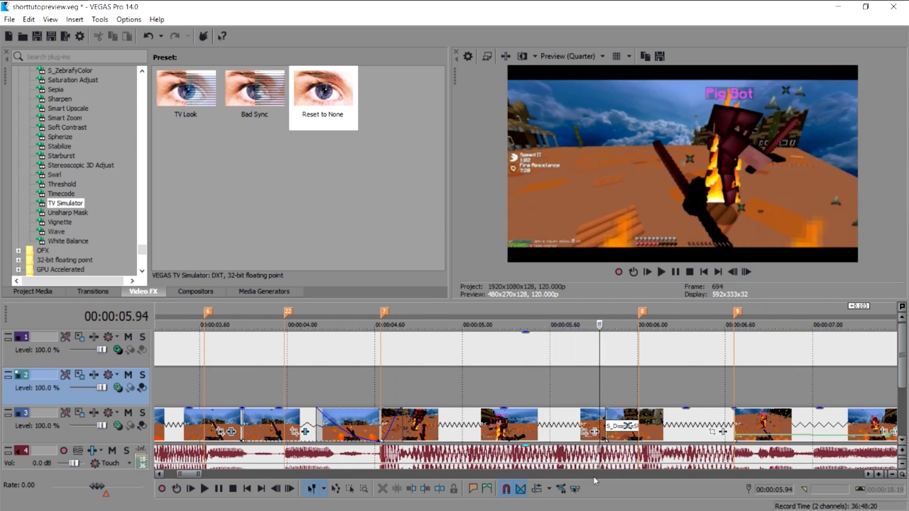
{"action": "left_click", "coordinate": [746, 272]}
{"action": "left_click", "coordinate": [746, 271]}
{"action": "left_click", "coordinate": [746, 272]}
{"action": "left_click", "coordinate": [746, 272]}
{"action": "left_click", "coordinate": [746, 272]}
{"action": "left_click", "coordinate": [746, 271]}
{"action": "left_click", "coordinate": [746, 272]}
{"action": "left_click", "coordinate": [747, 272]}
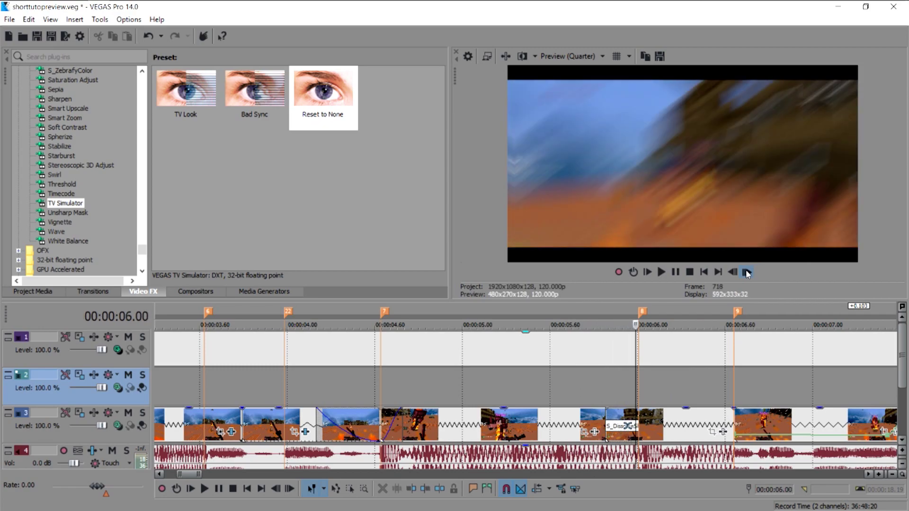
{"action": "left_click", "coordinate": [746, 271]}
{"action": "left_click", "coordinate": [746, 272]}
{"action": "left_click", "coordinate": [746, 272]}
{"action": "scroll", "coordinate": [598, 385], "scroll_direction": "right", "scroll_amount": 10}
{"action": "scroll", "coordinate": [598, 386], "scroll_direction": "right", "scroll_amount": 15}
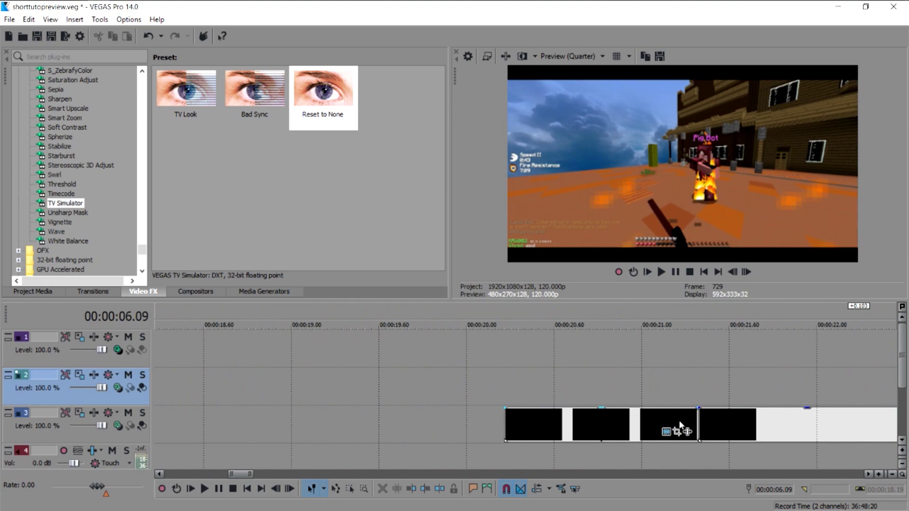
- Slide the last black clip on track 3 left to make a 0.13 s crossfade
{"action": "left_click", "coordinate": [684, 423]}
{"action": "key", "text": "space"}
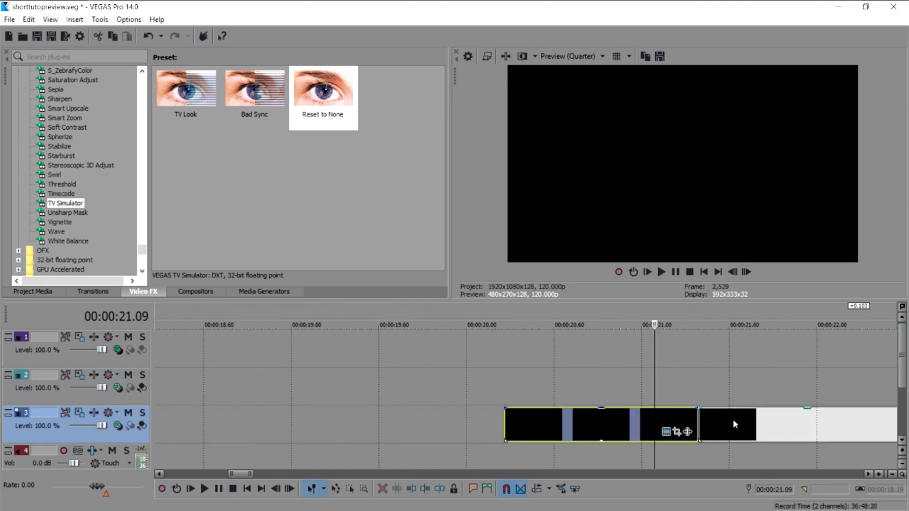
{"action": "left_click", "coordinate": [730, 423]}
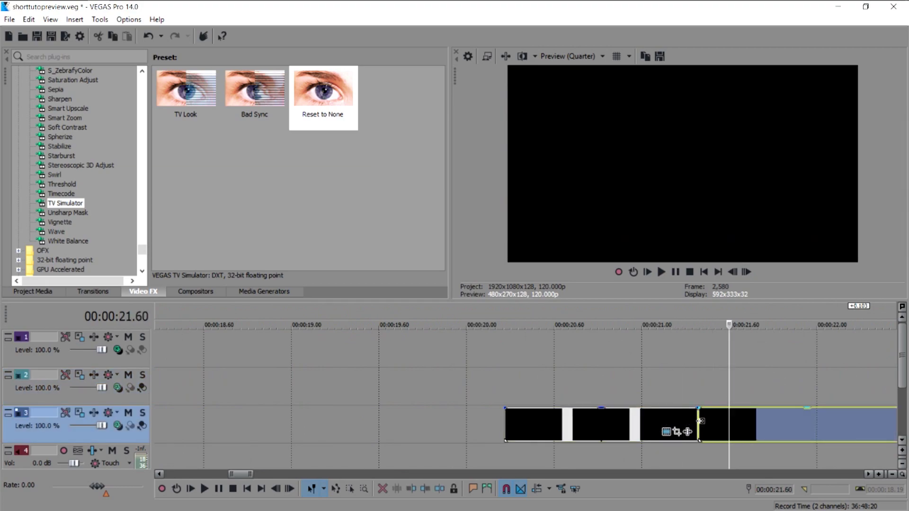
{"action": "left_click", "coordinate": [701, 419]}
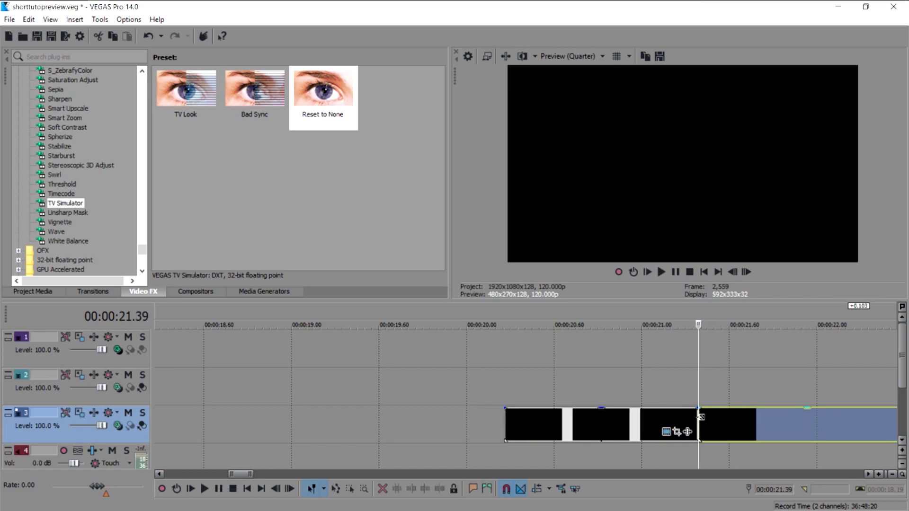
{"action": "left_click_drag", "start_coordinate": [700, 417], "coordinate": [685, 419]}
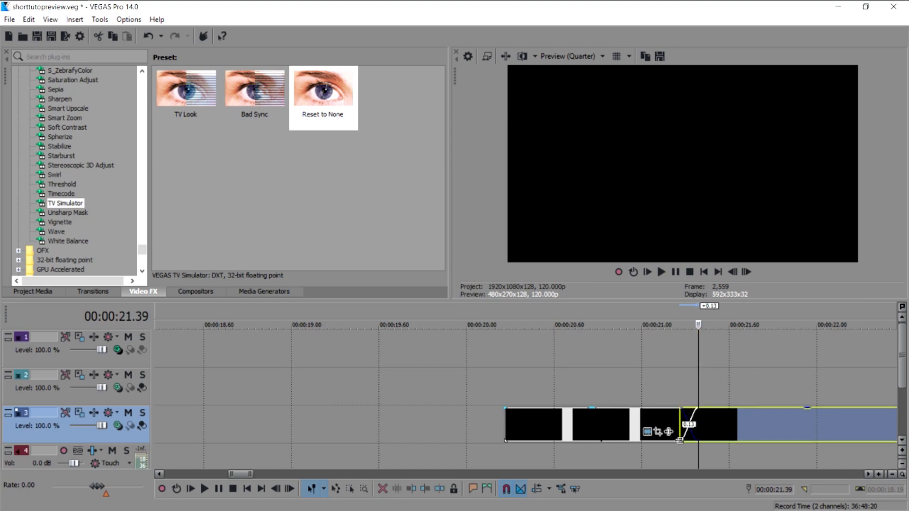
- Apply the S_DissolveShake 'lol trans' preset to the crossfade between the black clips
{"action": "left_click", "coordinate": [94, 293]}
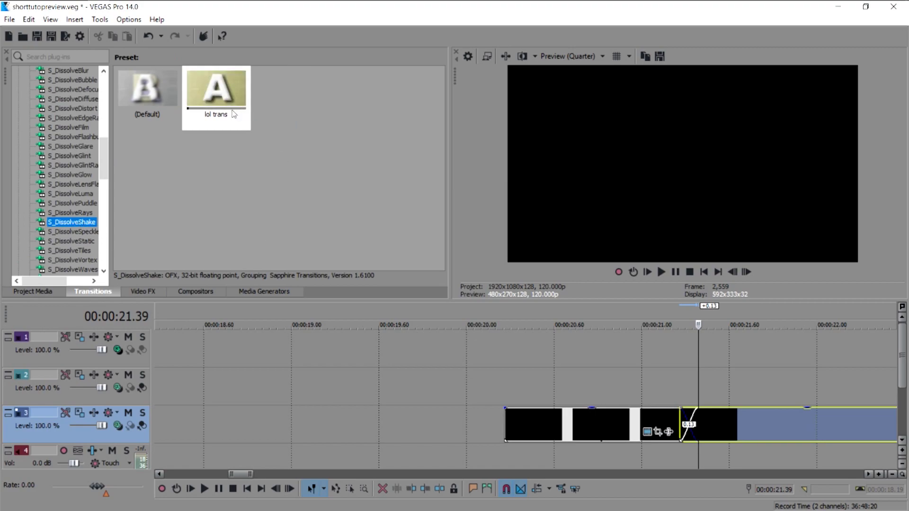
{"action": "left_click_drag", "start_coordinate": [238, 92], "coordinate": [288, 253]}
{"action": "left_click_drag", "start_coordinate": [517, 338], "coordinate": [690, 424]}
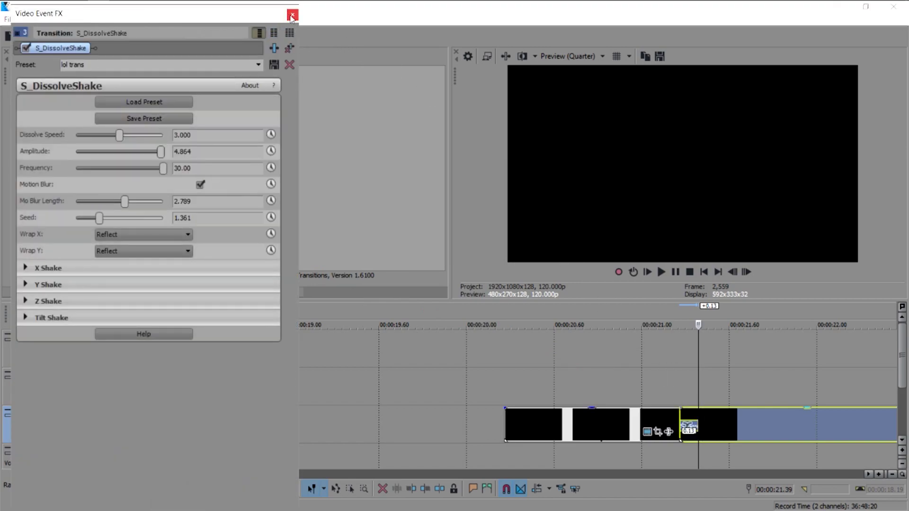
- Close the Video Event FX window and deselect the track 3 clips
{"action": "left_click", "coordinate": [292, 16]}
{"action": "left_click", "coordinate": [687, 399]}
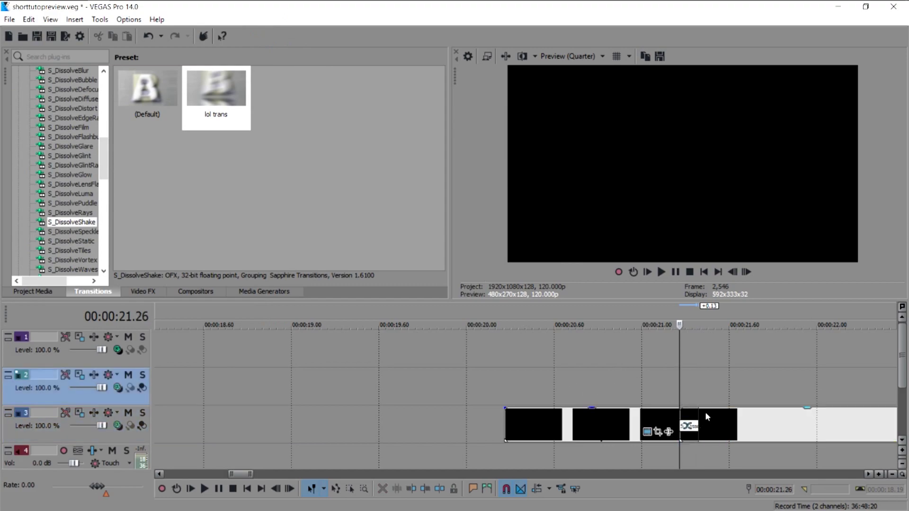
{"action": "scroll", "coordinate": [706, 412], "scroll_direction": "up", "scroll_amount": 3}
{"action": "scroll", "coordinate": [706, 412], "scroll_direction": "down", "scroll_amount": 10}
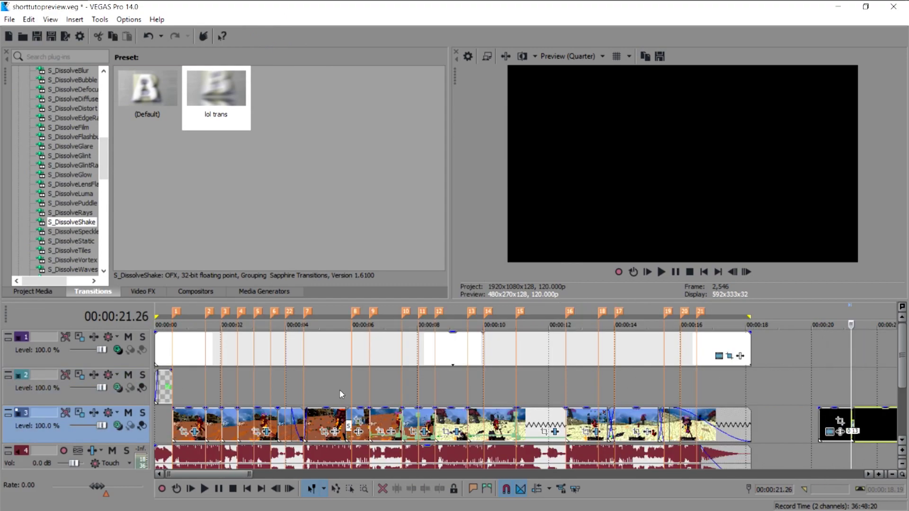
- Preview the shake transition frame by frame from about 5.98 s to 00:00:06.16
{"action": "left_click", "coordinate": [345, 325]}
{"action": "scroll", "coordinate": [616, 388], "scroll_direction": "up", "scroll_amount": 8}
{"action": "left_click", "coordinate": [747, 272]}
{"action": "left_click", "coordinate": [747, 271]}
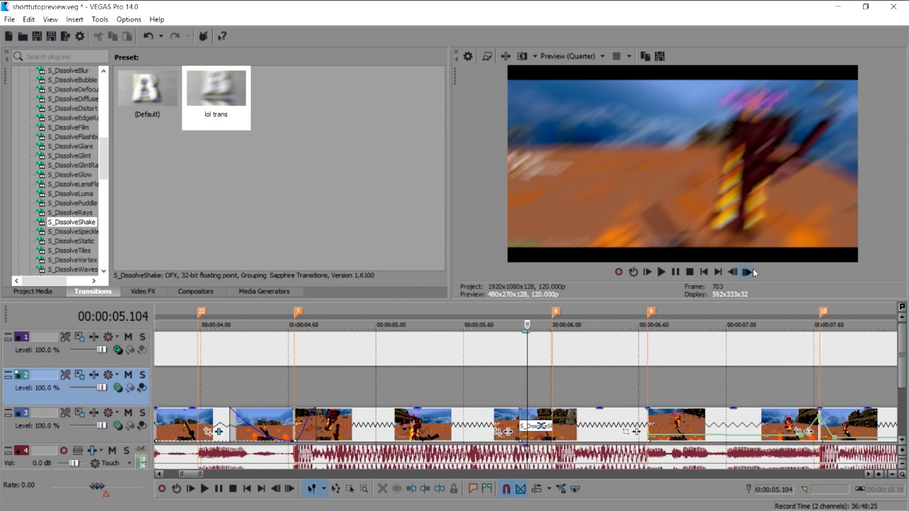
{"action": "left_click", "coordinate": [747, 272]}
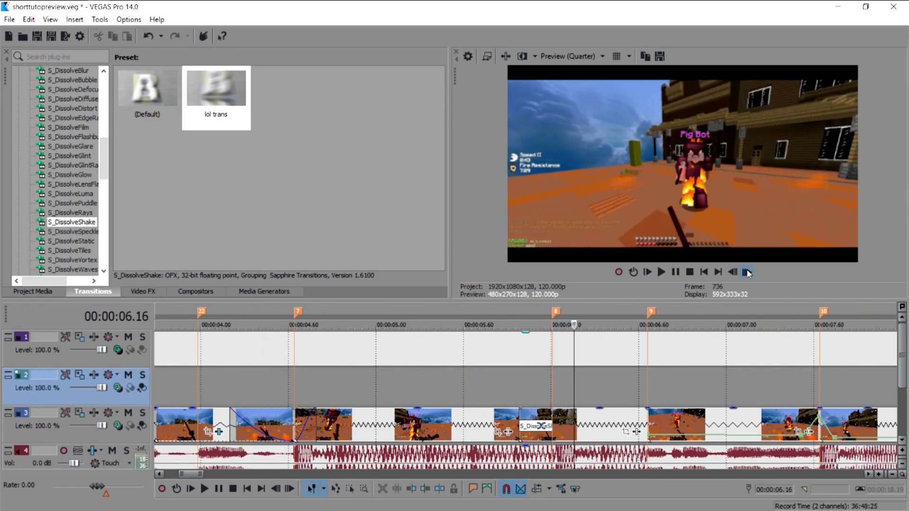